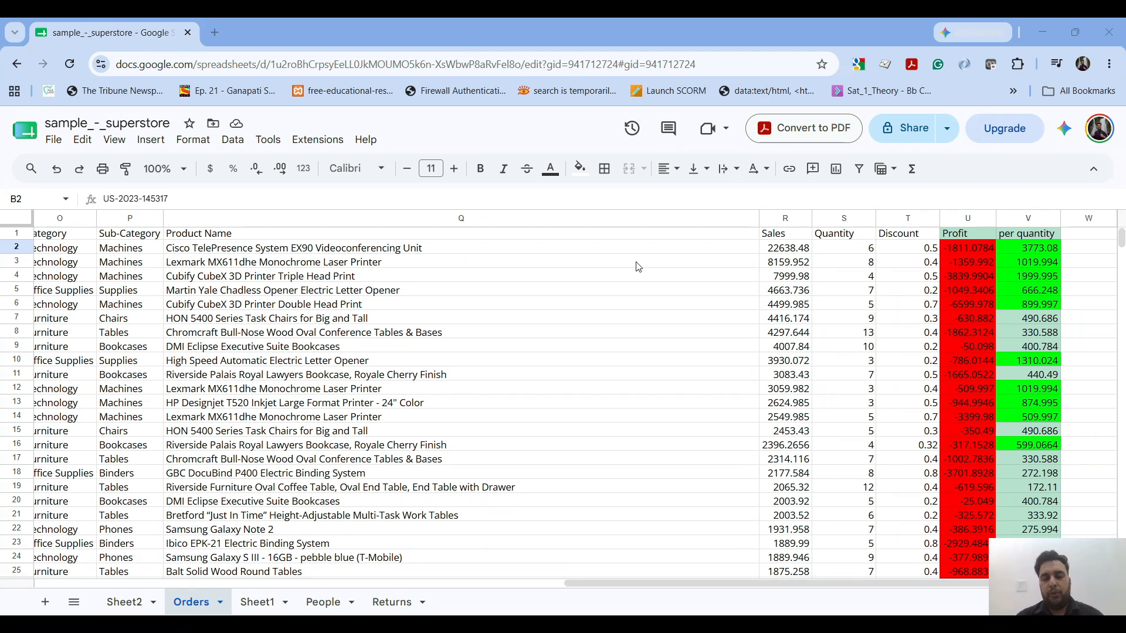
# - Add the header "Status" in cell W1 of the Orders sheet
pyautogui.click(1088, 233)
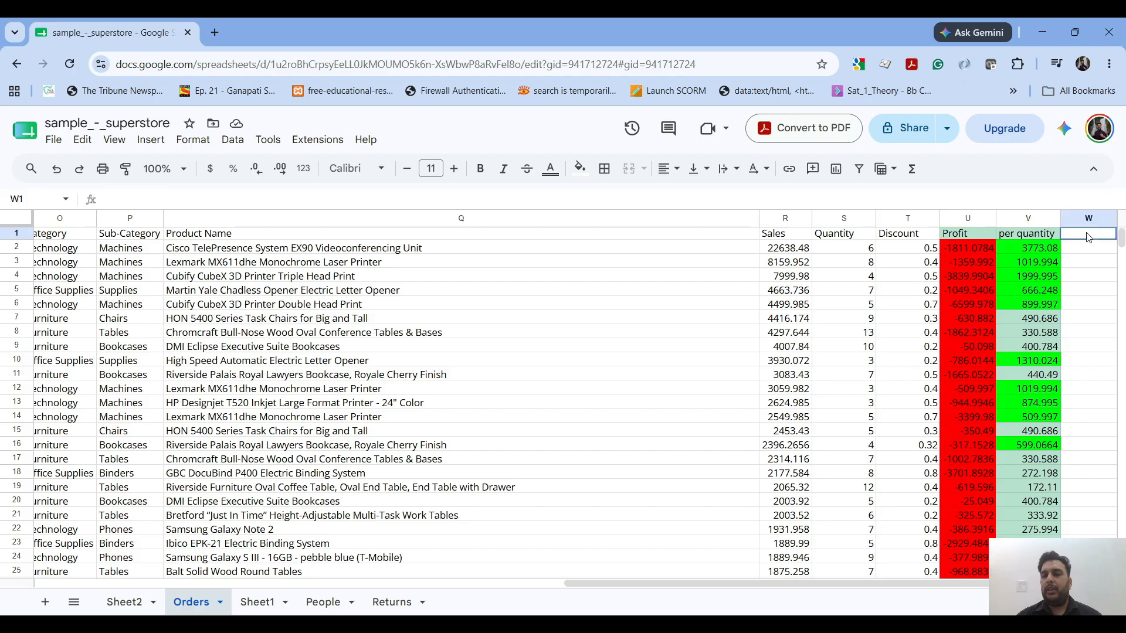
pyautogui.write('Status')
pyautogui.press('Return')
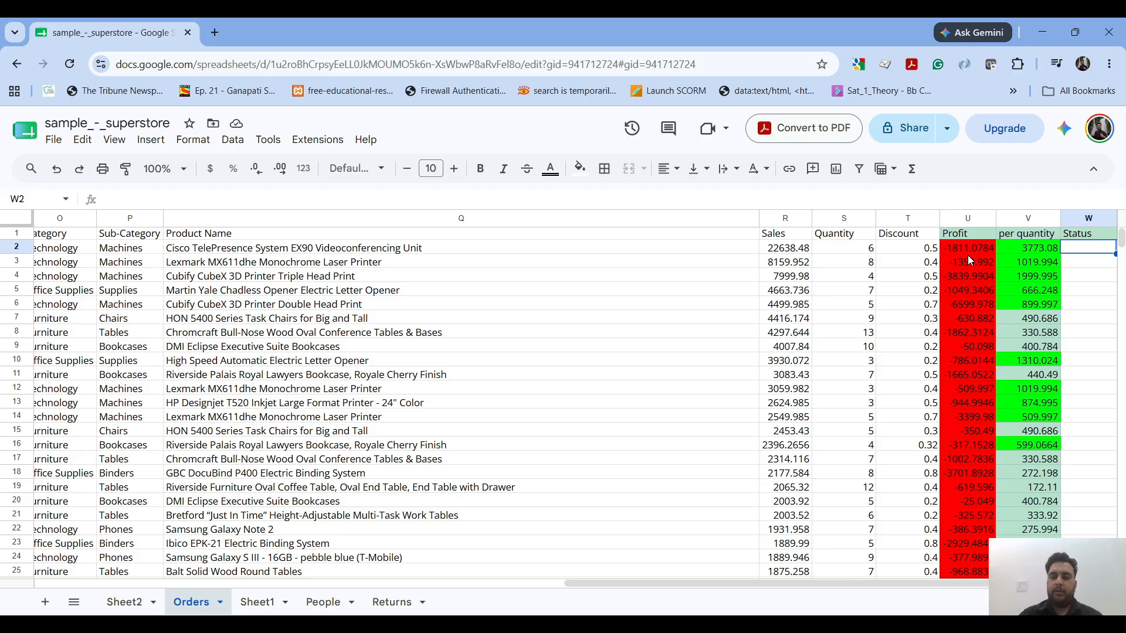
# - Enter the formula =if(U2>0,"Profit","Loss") in cell W2 to classify the first order by its profit
pyautogui.write('=')
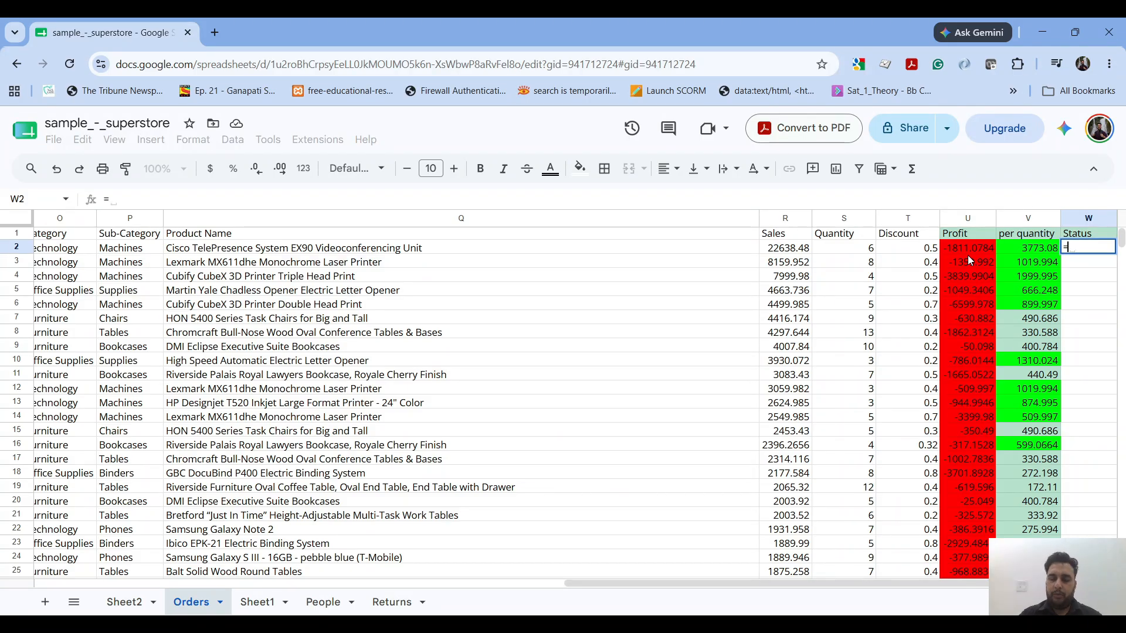
pyautogui.write('if(')
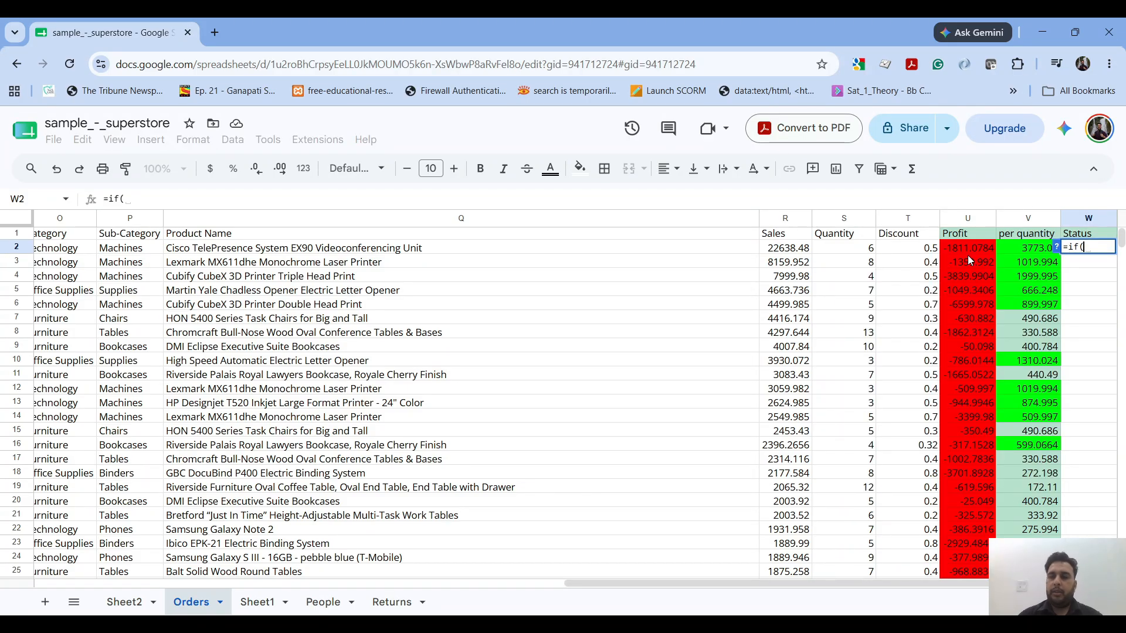
pyautogui.click(798, 249)
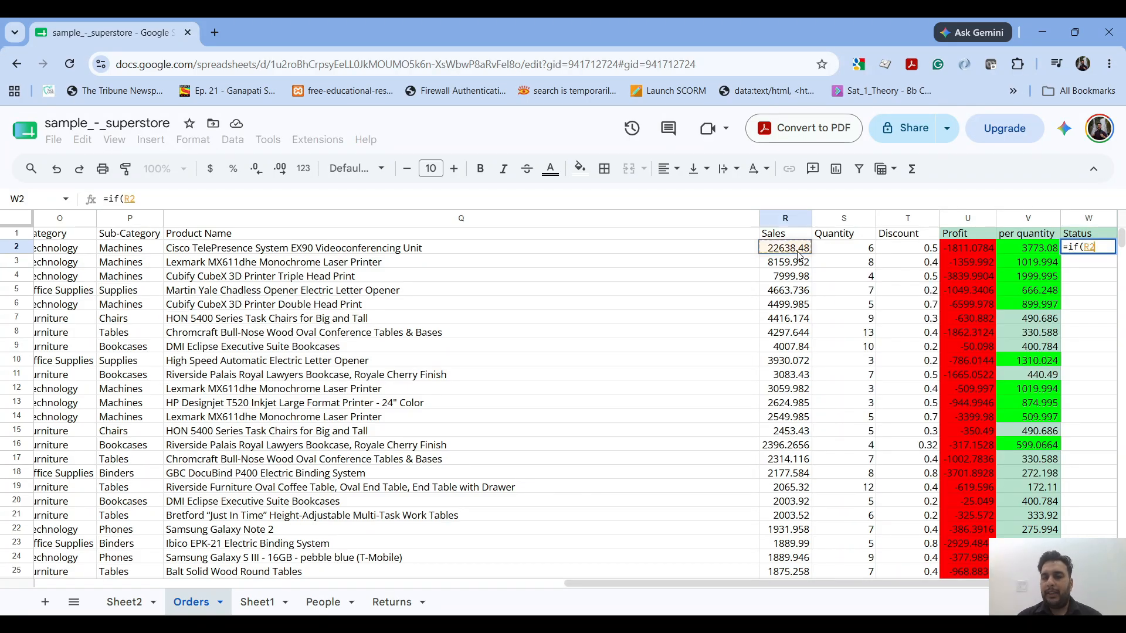
pyautogui.click(959, 248)
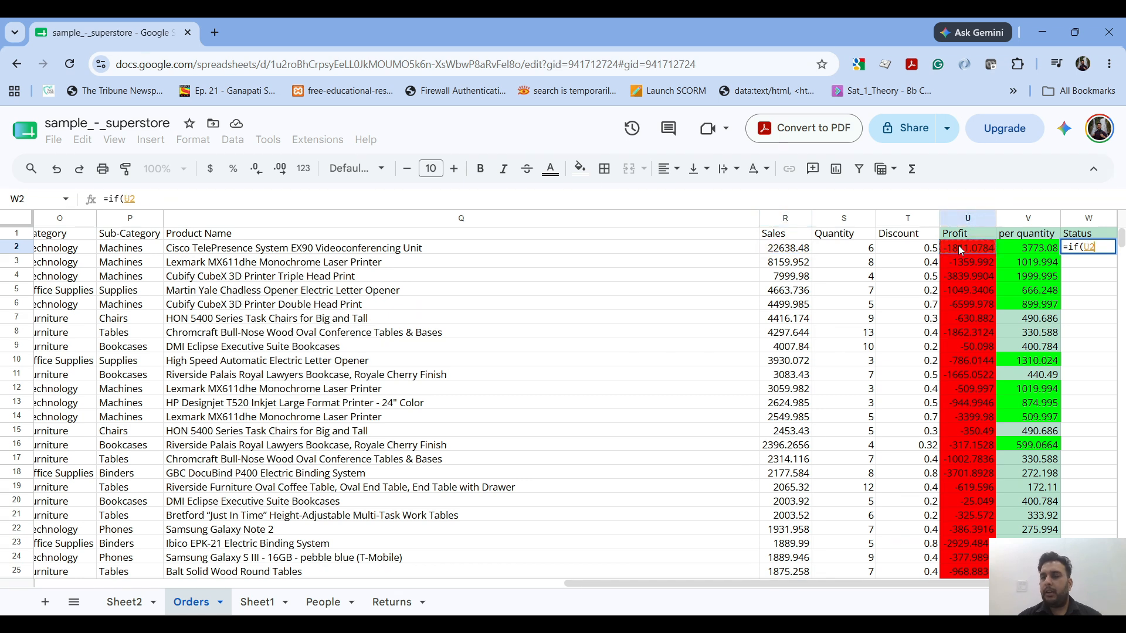
pyautogui.write('>0,"')
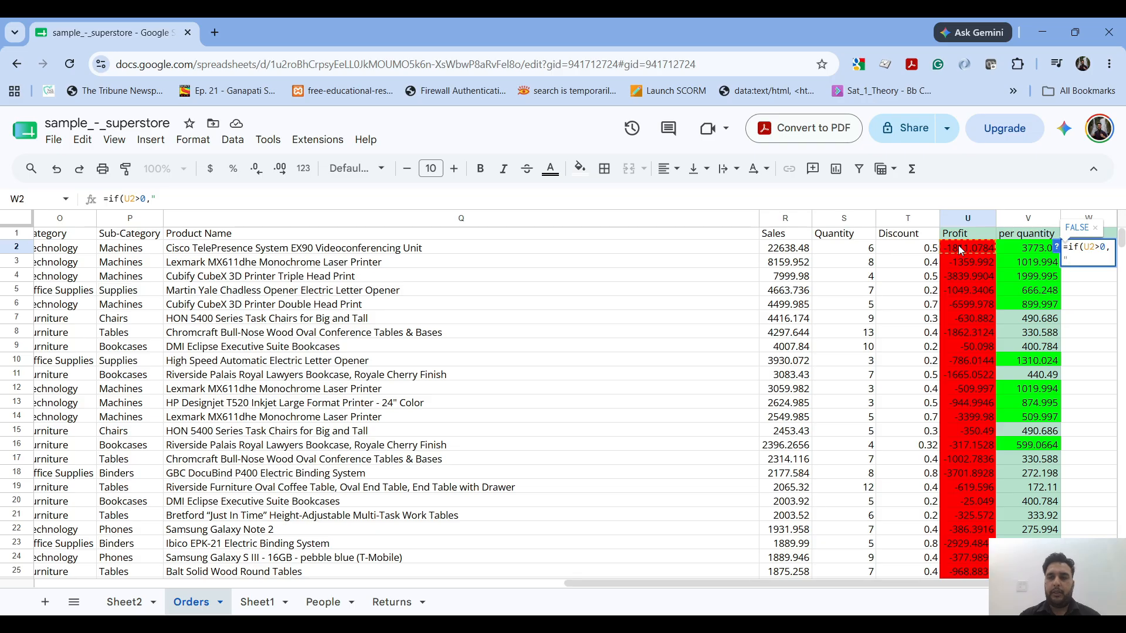
pyautogui.write('Profit",')
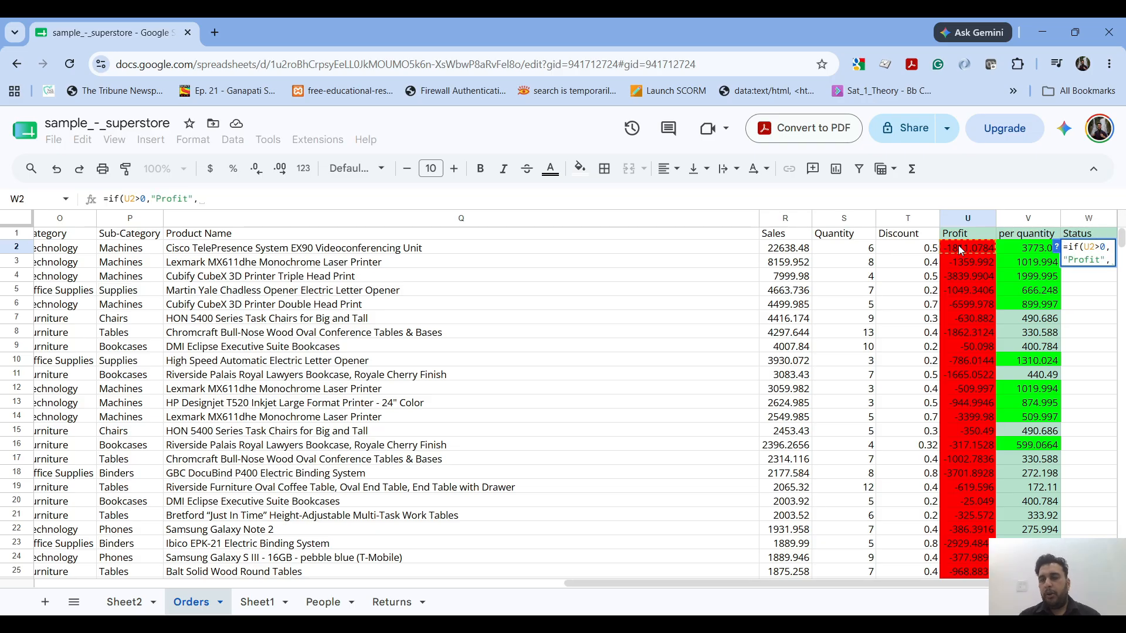
pyautogui.write('"Loss")')
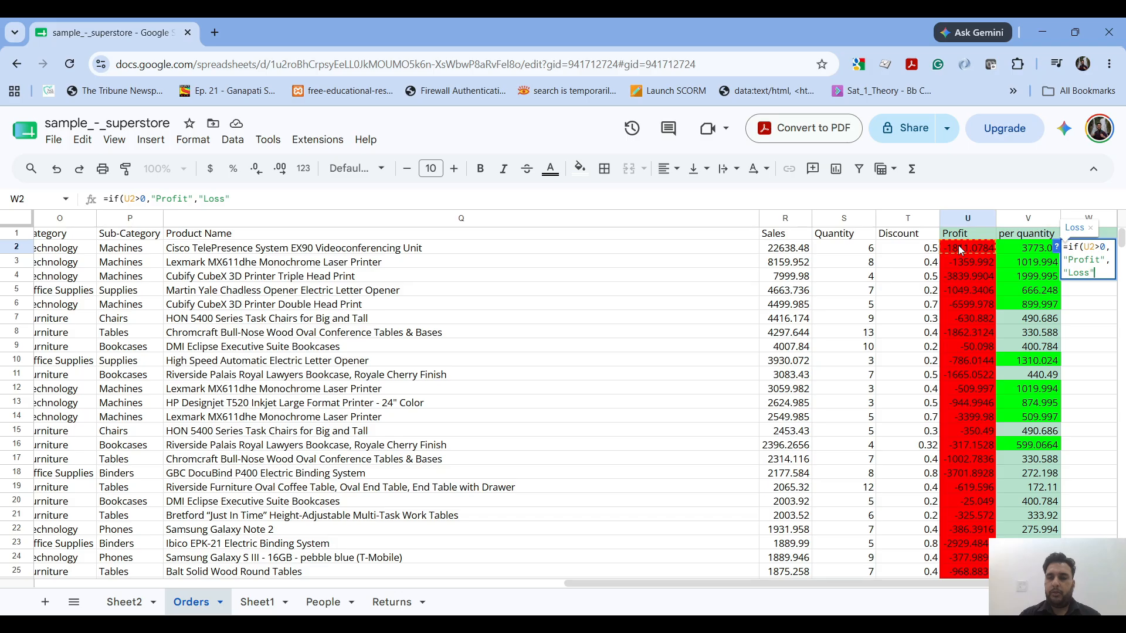
pyautogui.press('Return')
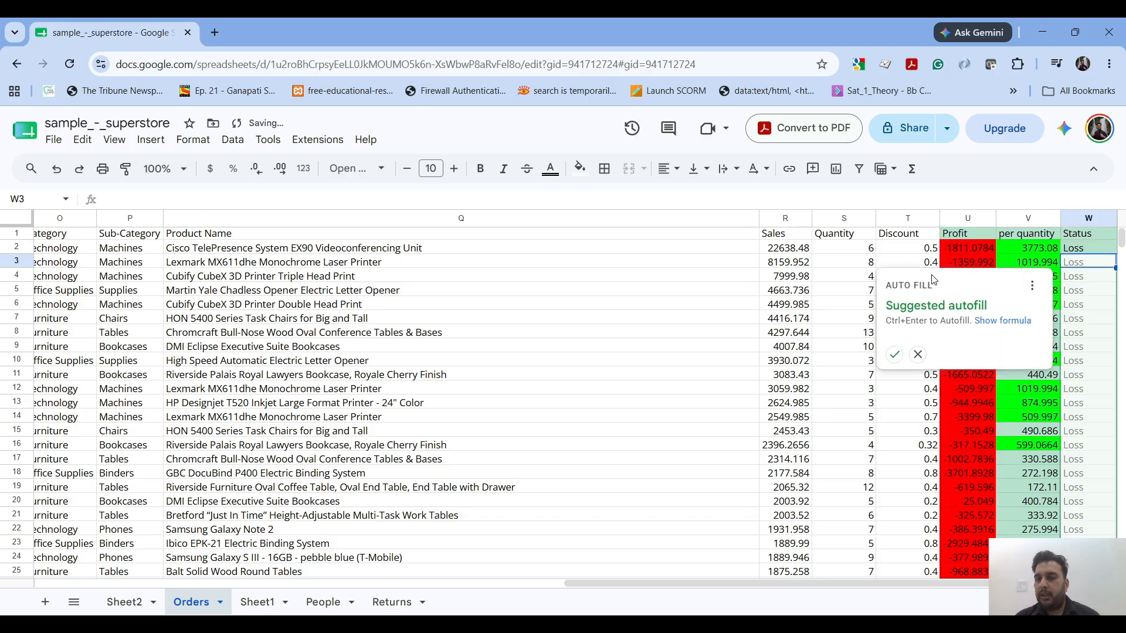
# - Accept the suggested autofill to extend the IF formula down the Status column, and look over the filled rows
pyautogui.click(894, 354)
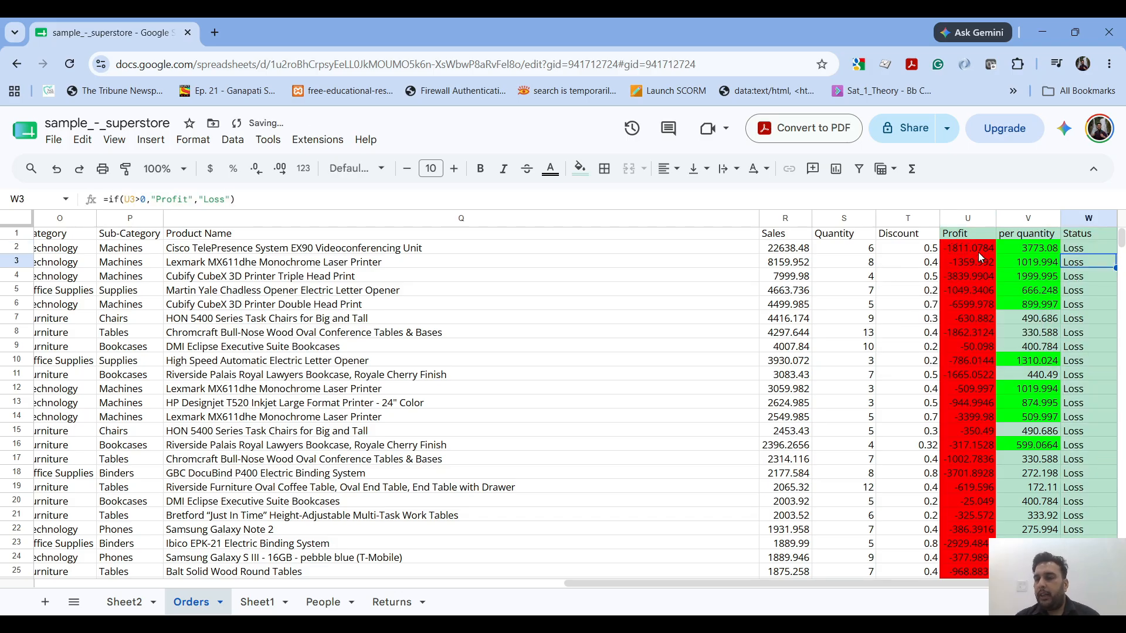
pyautogui.scroll(-15, 976, 264)
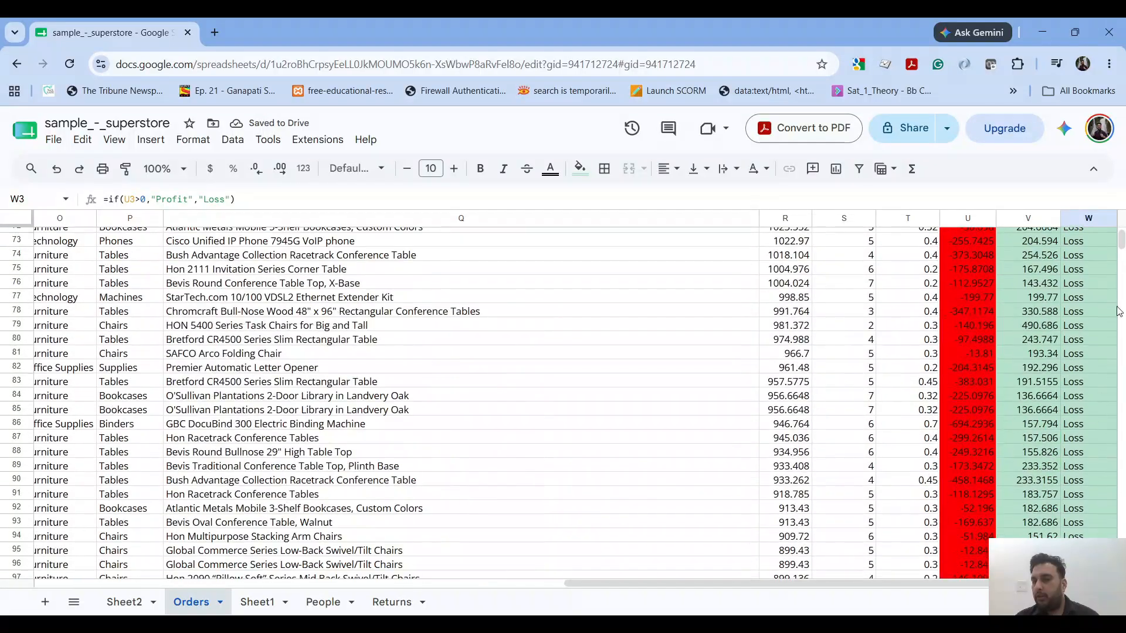
pyautogui.moveTo(1120, 241)
pyautogui.mouseDown()
pyautogui.moveTo(1121, 334)
pyautogui.moveTo(1120, 237)
pyautogui.mouseUp()
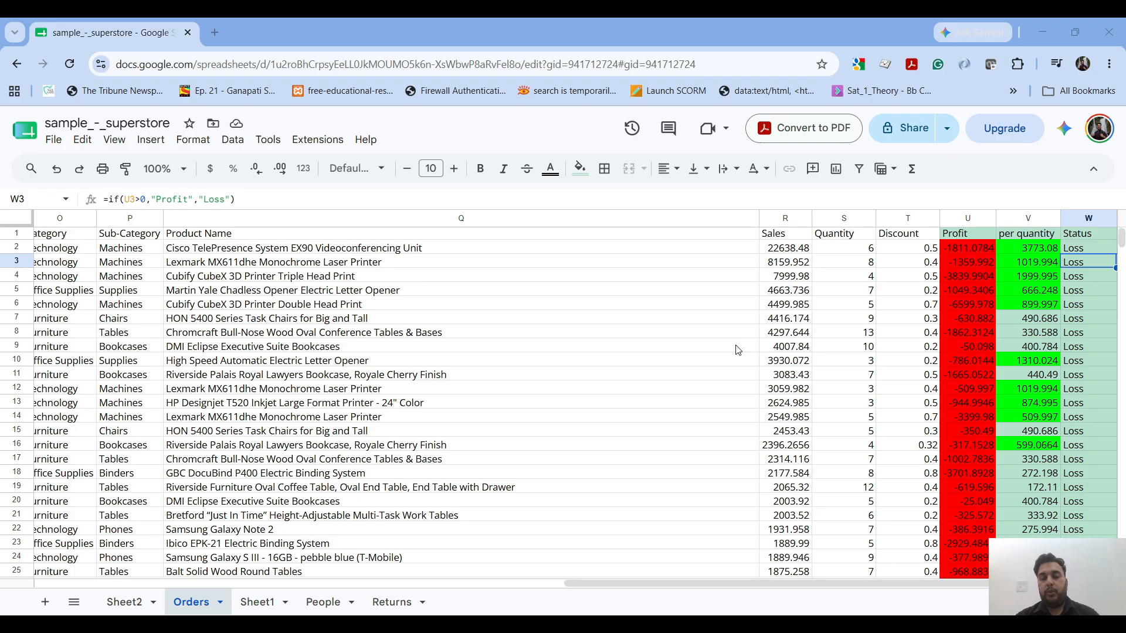
# - Count the Consumer orders in the Segment column by entering =countif(H2:H5112,"Consumer") in H5113, directly below the data
pyautogui.hscroll(-1, 738, 350)
pyautogui.hscroll(-10, 738, 350)
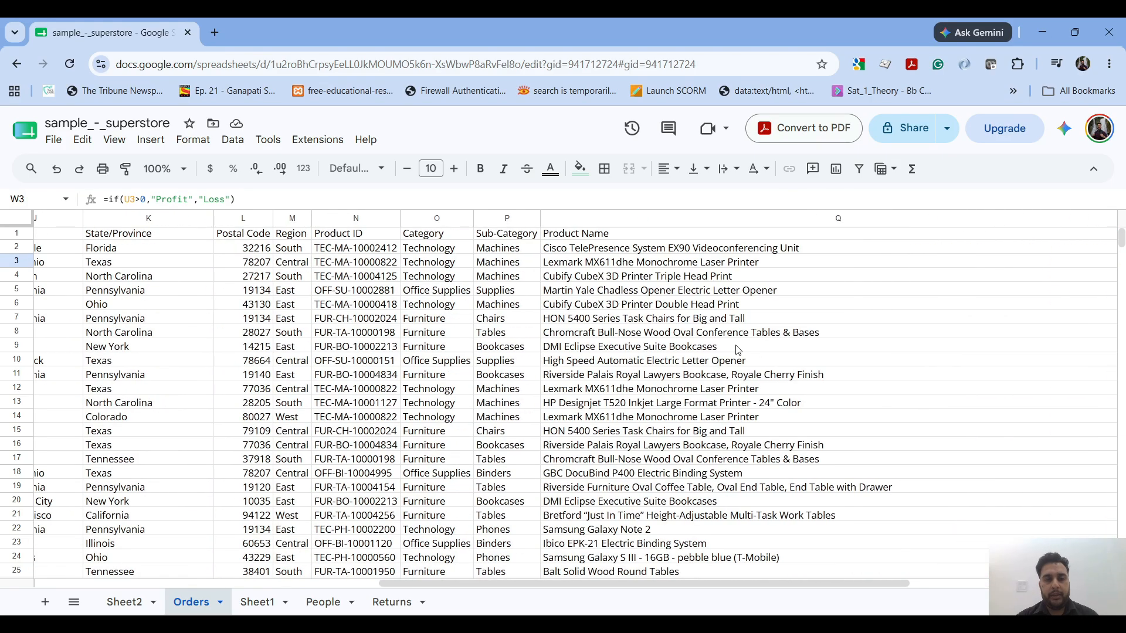
pyautogui.hscroll(-10, 556, 261)
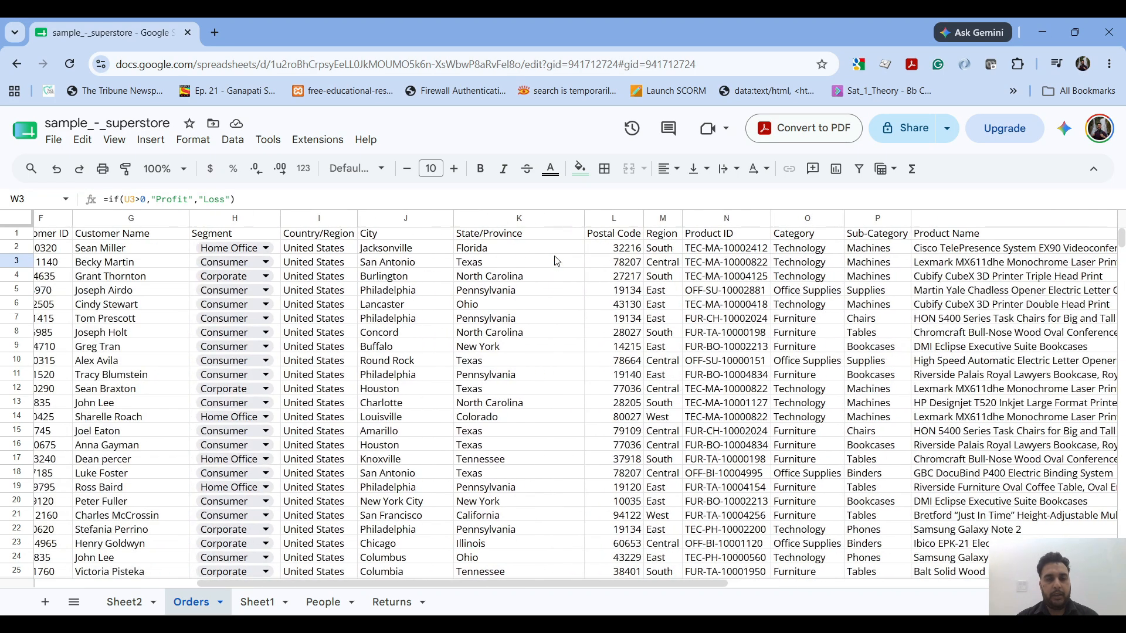
pyautogui.click(307, 251)
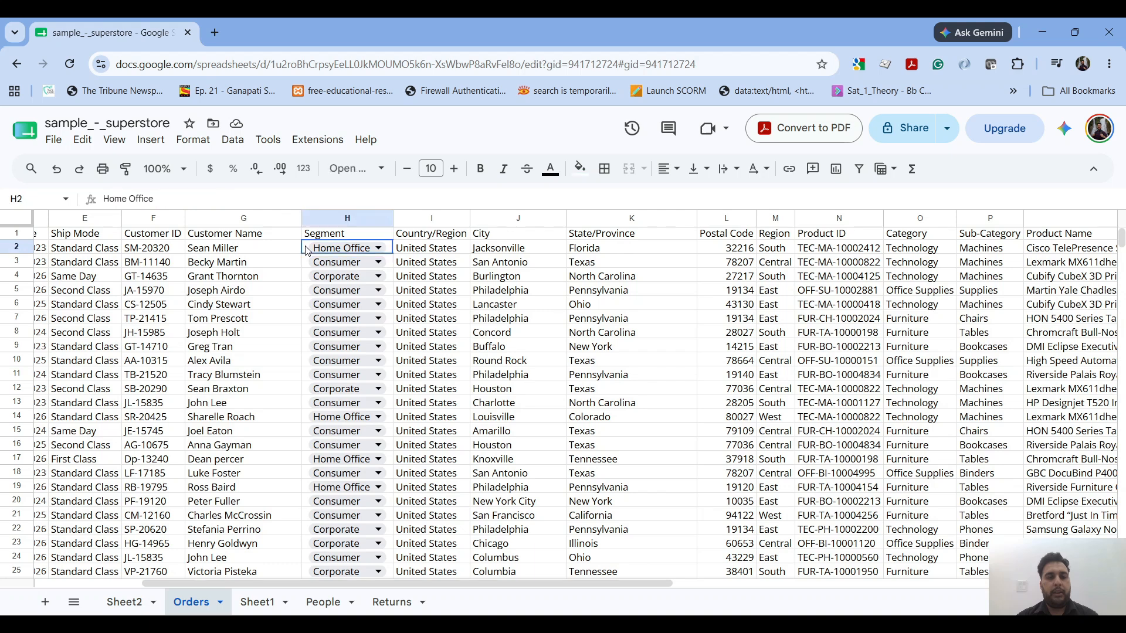
pyautogui.hotkey('ctrl', 'Down')
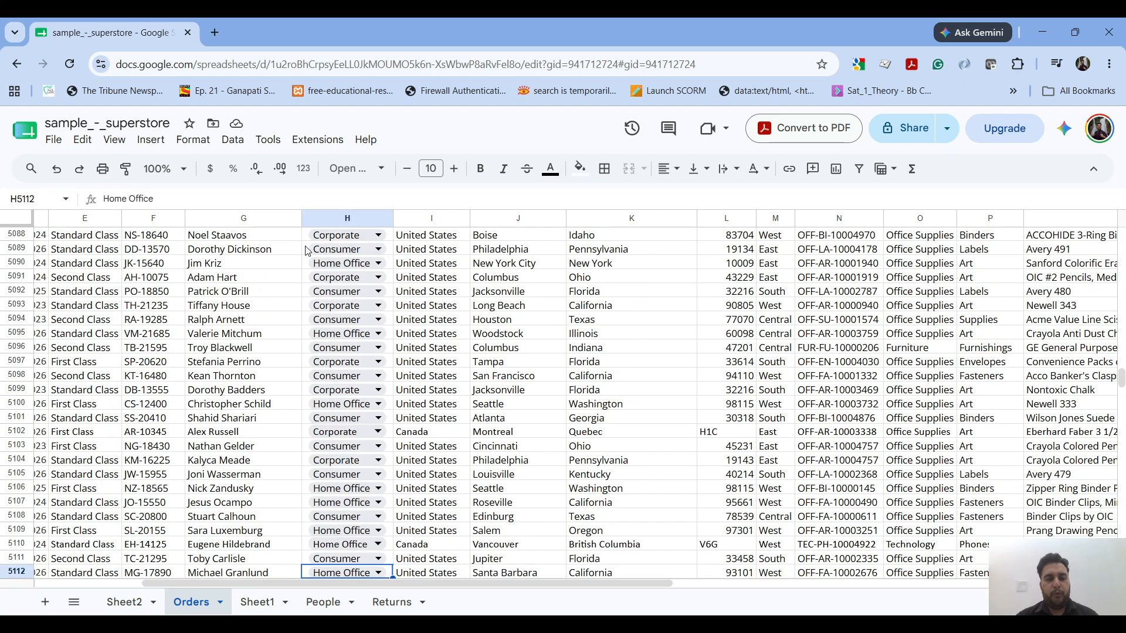
pyautogui.scroll(-3, 340, 427)
pyautogui.click(342, 413)
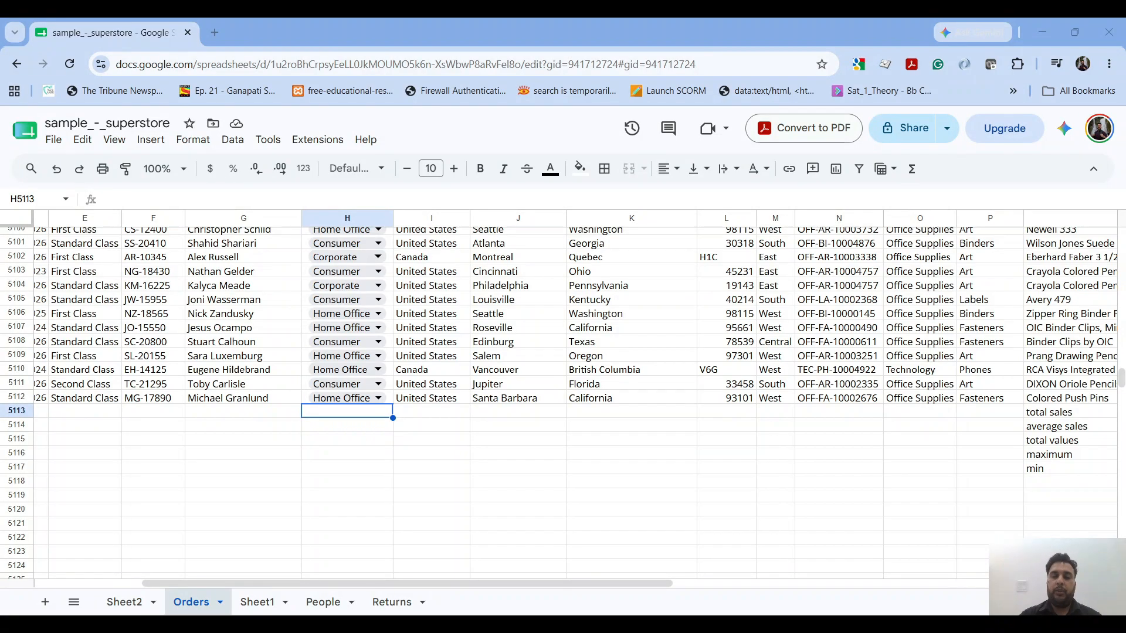
pyautogui.click(341, 415)
pyautogui.write('=countif')
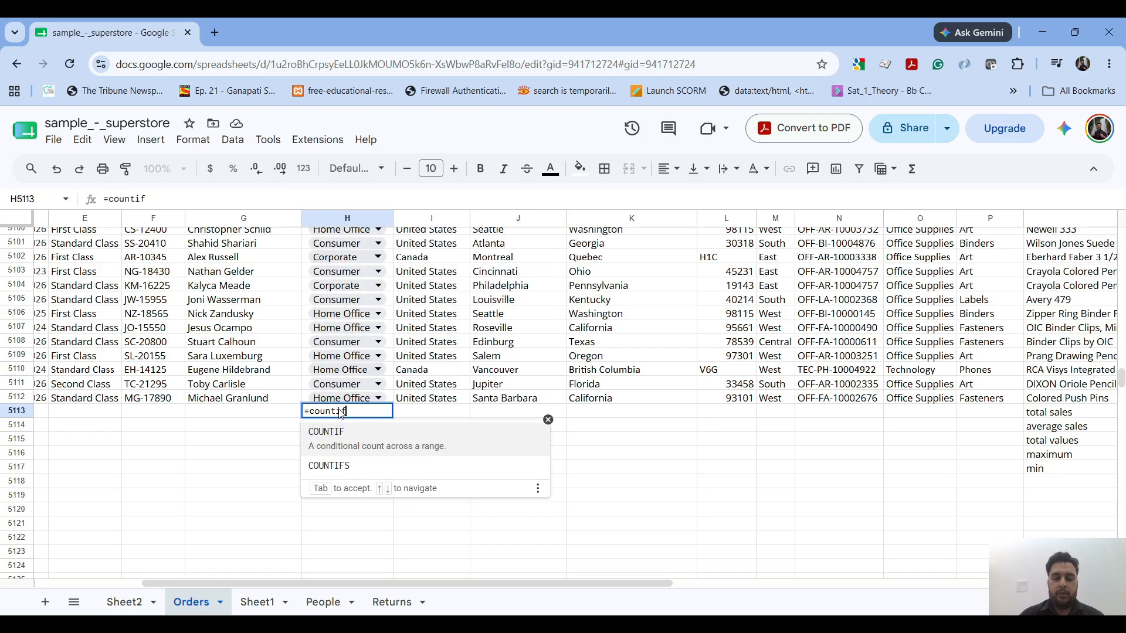
pyautogui.write('(')
pyautogui.click(342, 414)
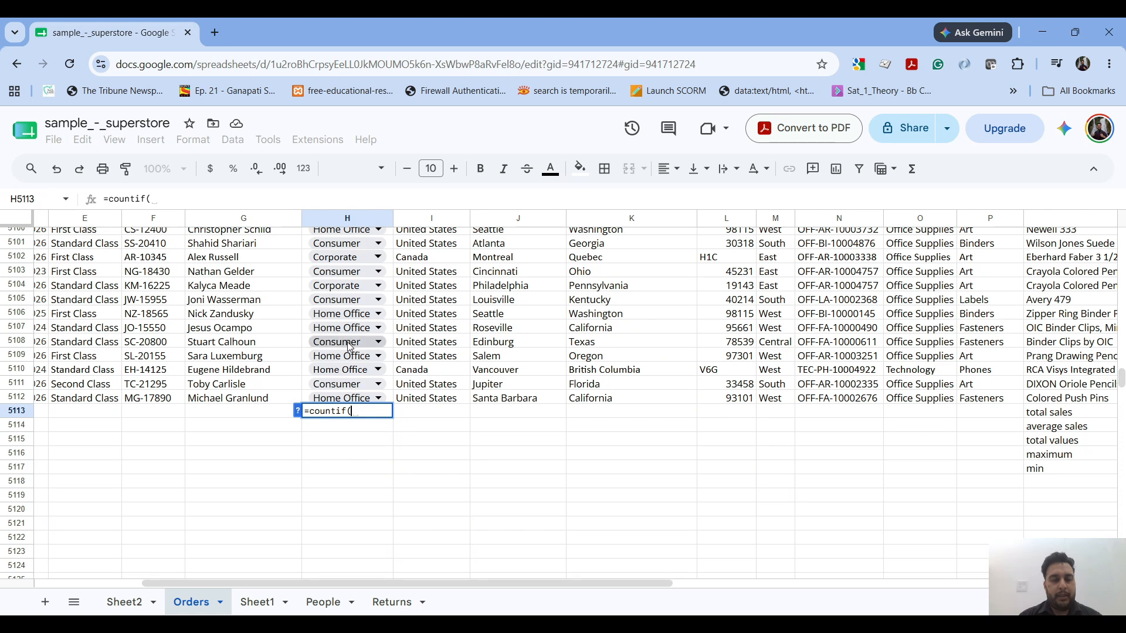
pyautogui.write('H2:')
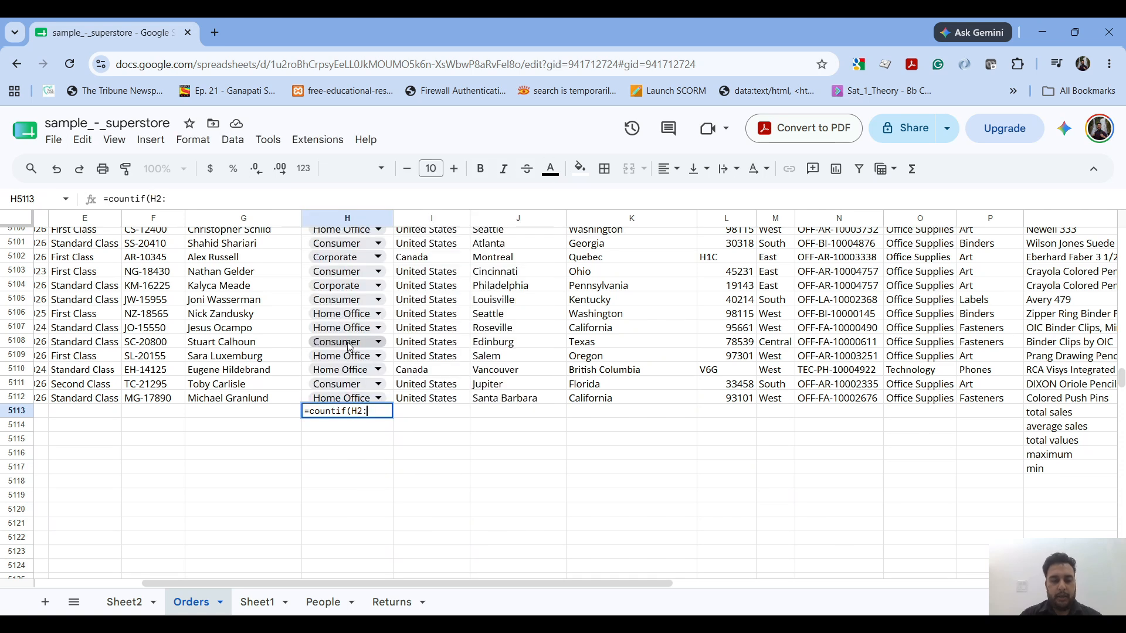
pyautogui.write('H5112')
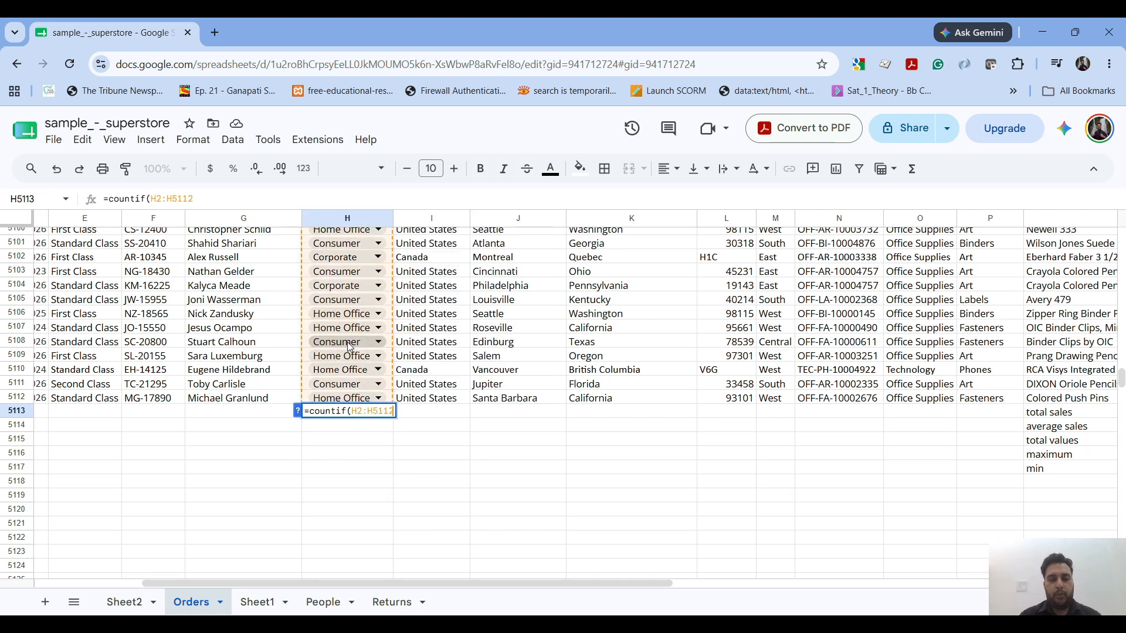
pyautogui.write(',')
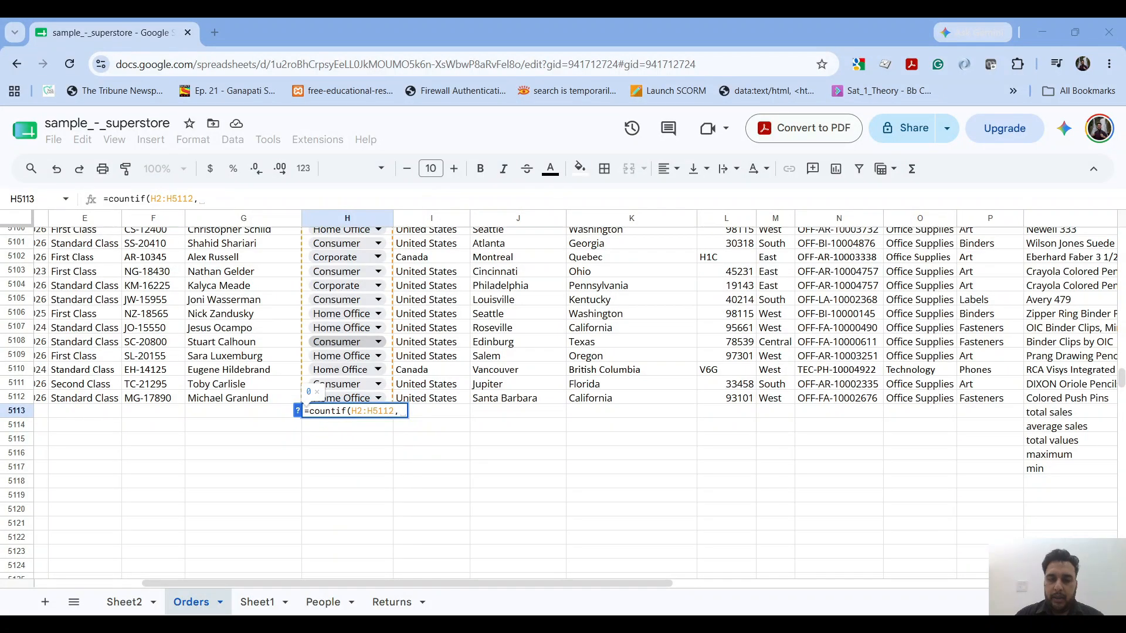
pyautogui.write('"')
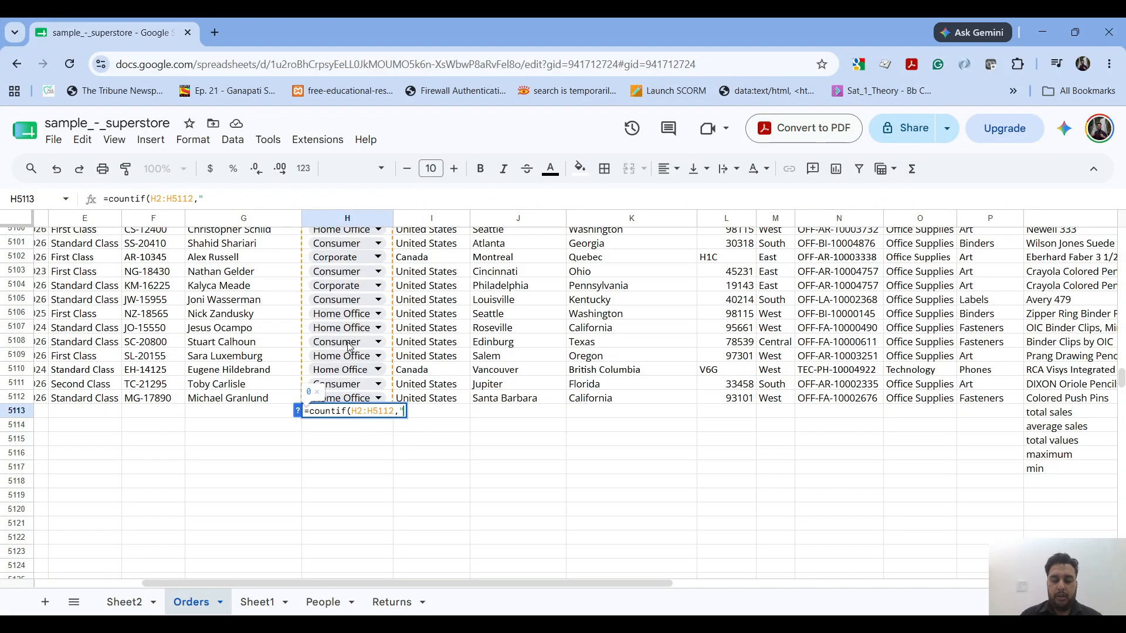
pyautogui.write('COnsume')
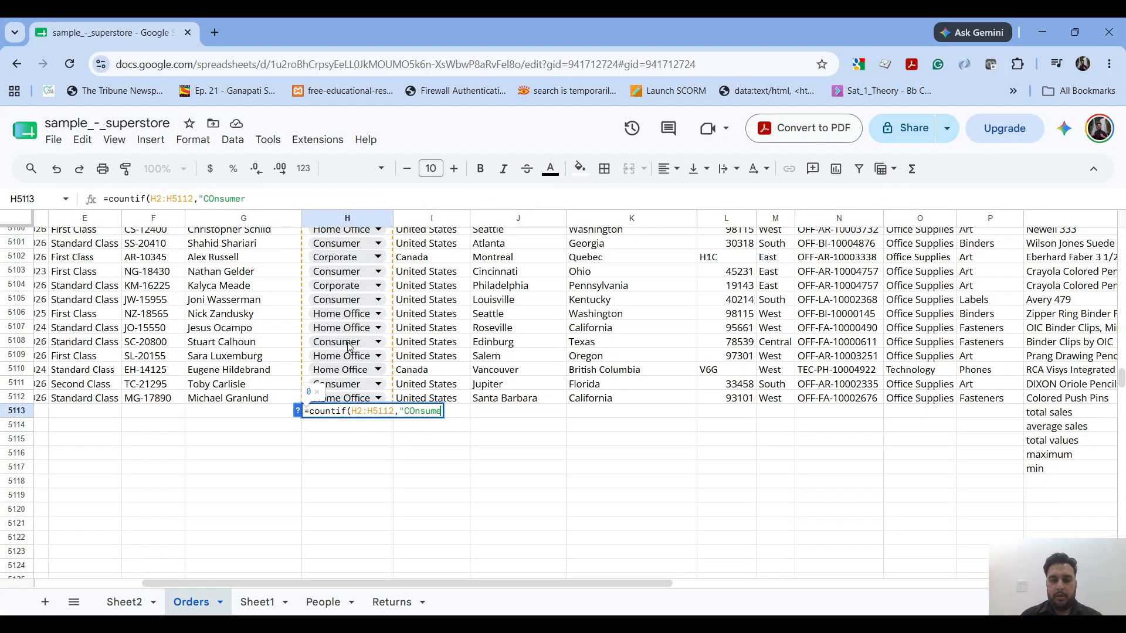
pyautogui.press('BackSpace')
pyautogui.press('BackSpace')
pyautogui.press('BackSpace')
pyautogui.press('BackSpace')
pyautogui.press('BackSpace')
pyautogui.press('BackSpace')
pyautogui.write('onsu')
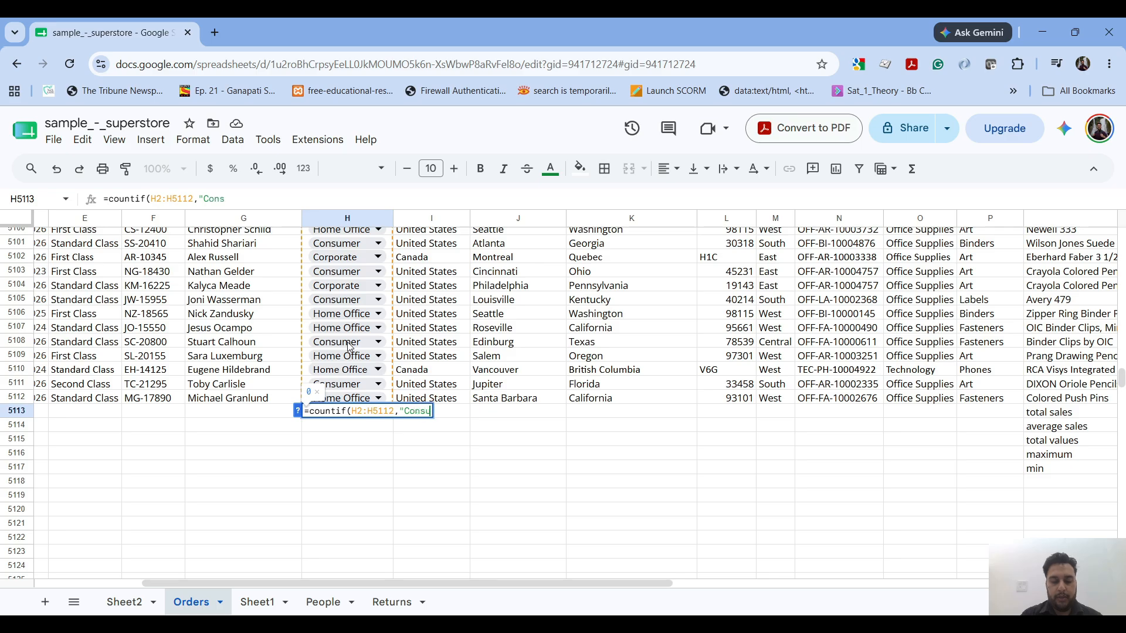
pyautogui.write('mer")')
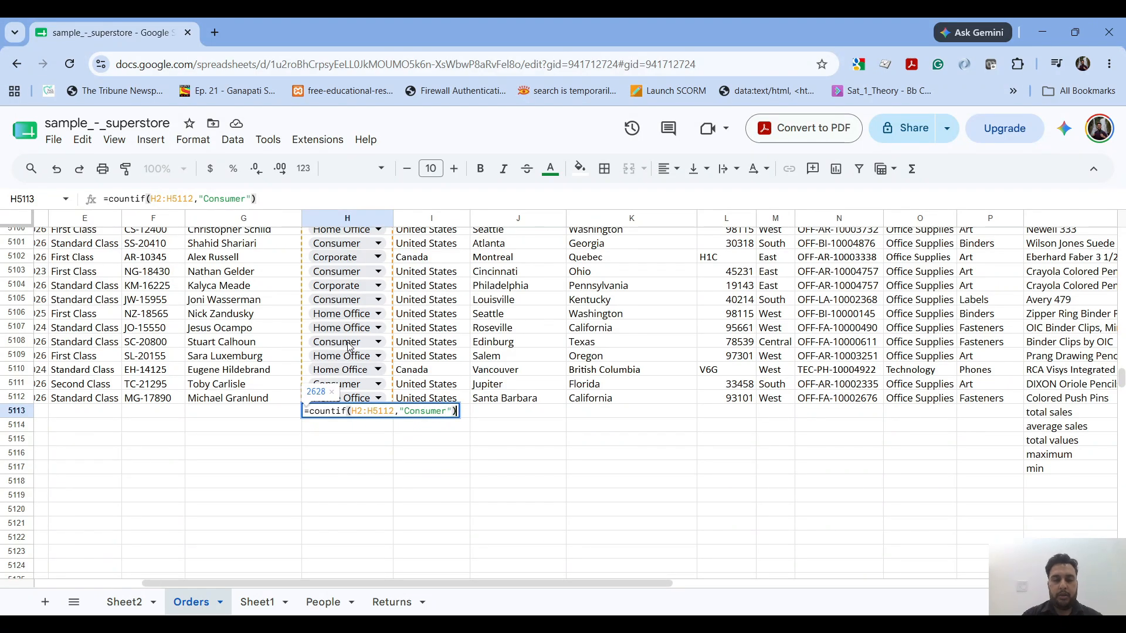
pyautogui.press('Return')
pyautogui.click(382, 412)
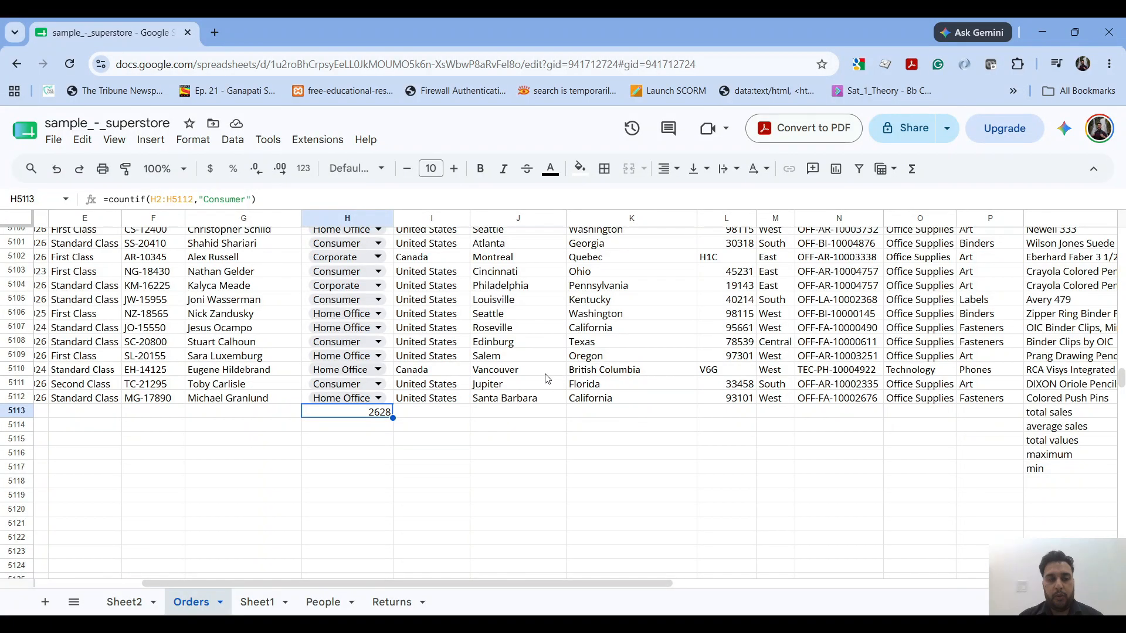
# - Return to the first rows and examine the Category and Sales columns
pyautogui.moveTo(1121, 379); pyautogui.dragTo(1123, 221)
pyautogui.hscroll(3, 819, 329)
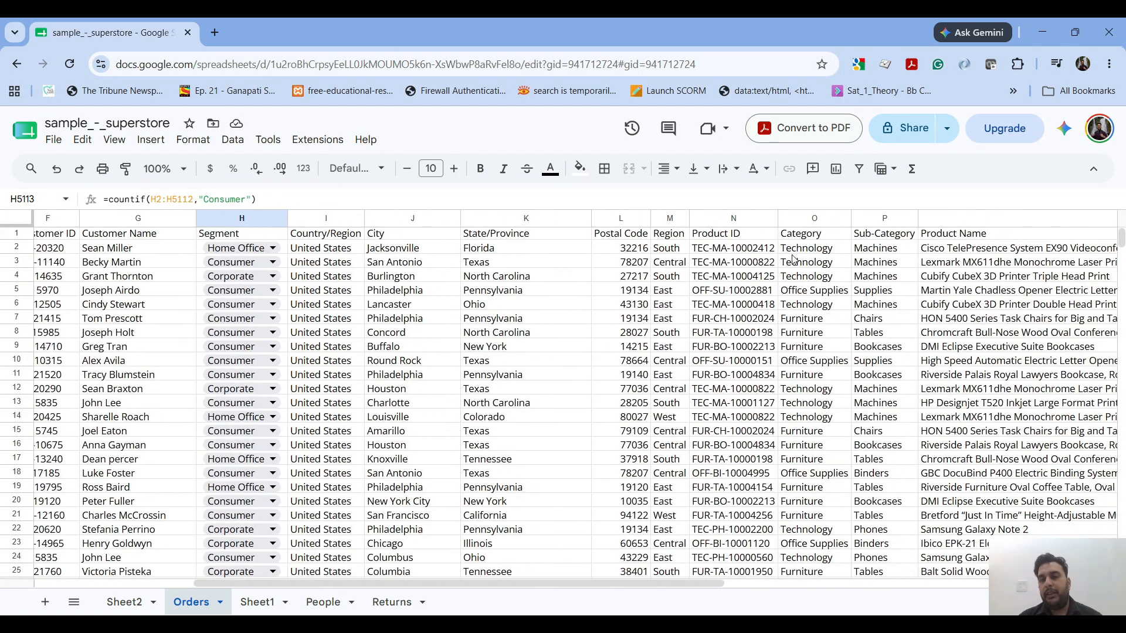
pyautogui.hscroll(5, 803, 276)
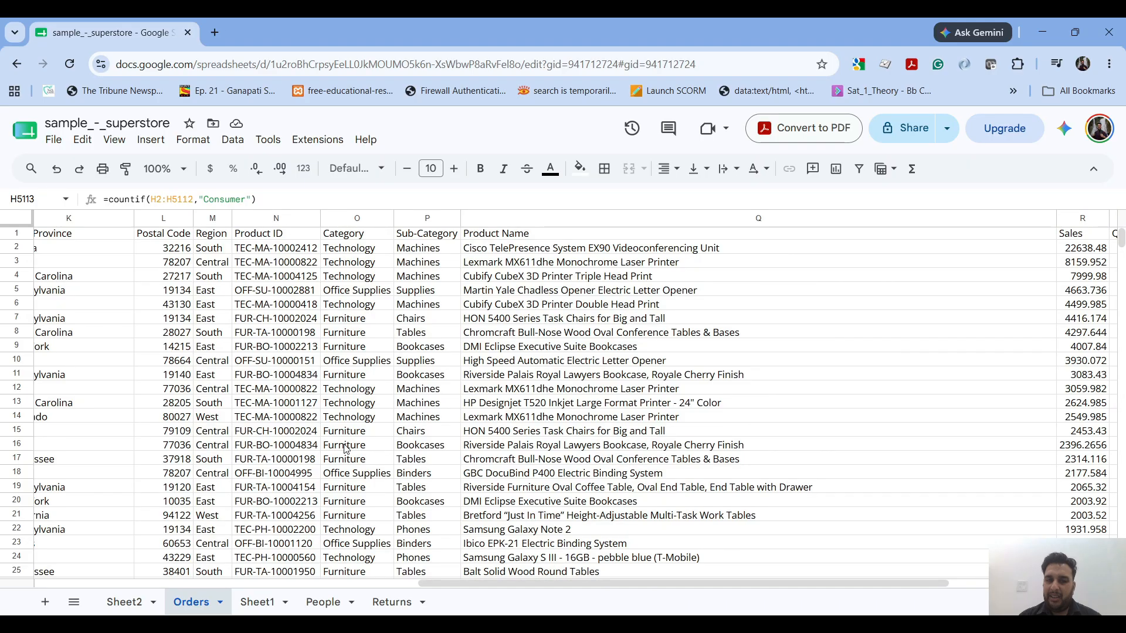
pyautogui.hscroll(3, 792, 299)
pyautogui.hscroll(-2, 399, 352)
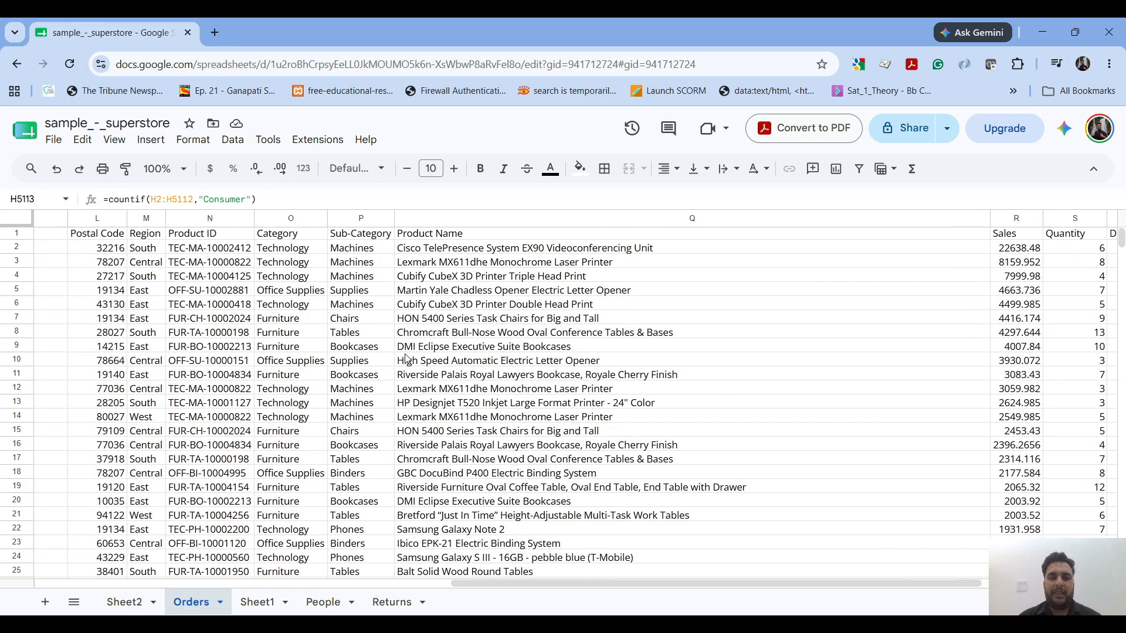
pyautogui.click(315, 237)
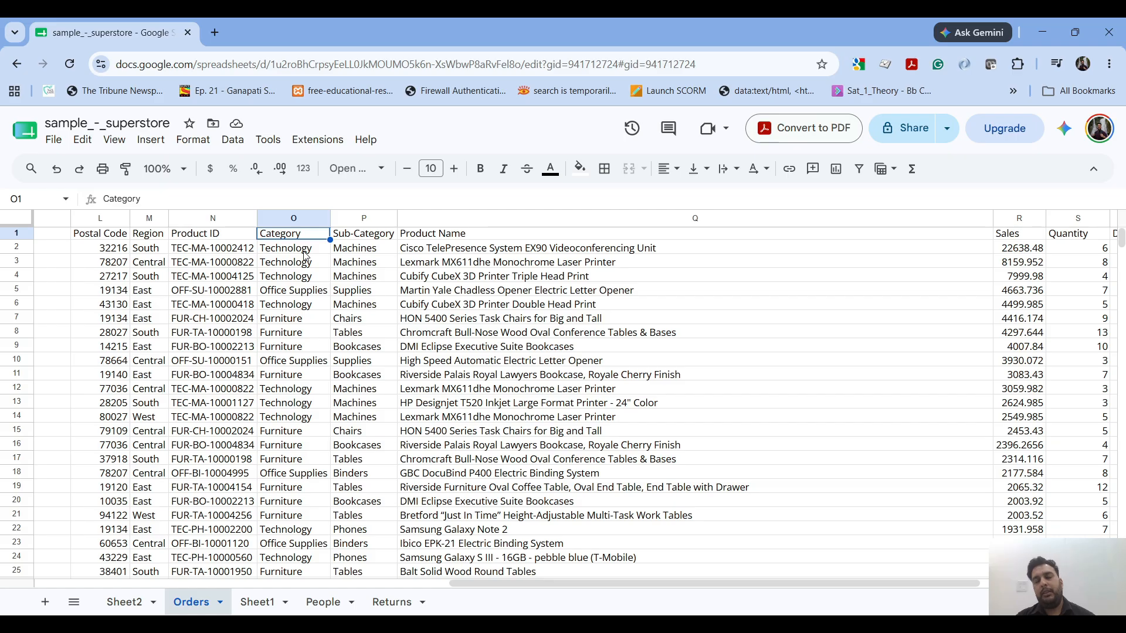
pyautogui.moveTo(1007, 279); pyautogui.dragTo(1006, 332)
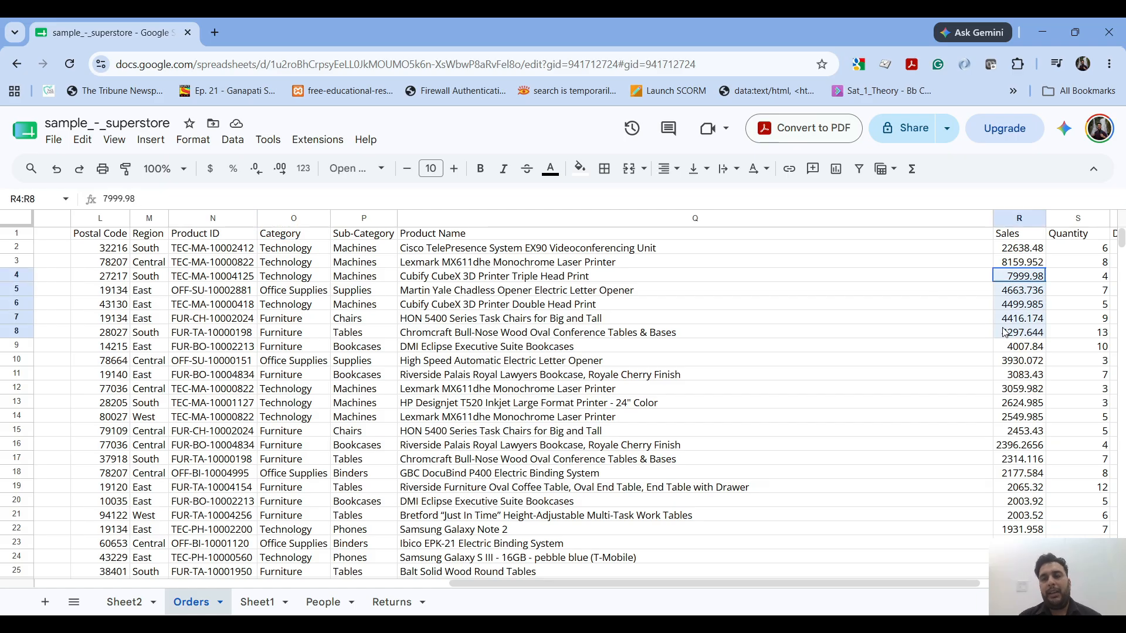
pyautogui.click(1005, 333)
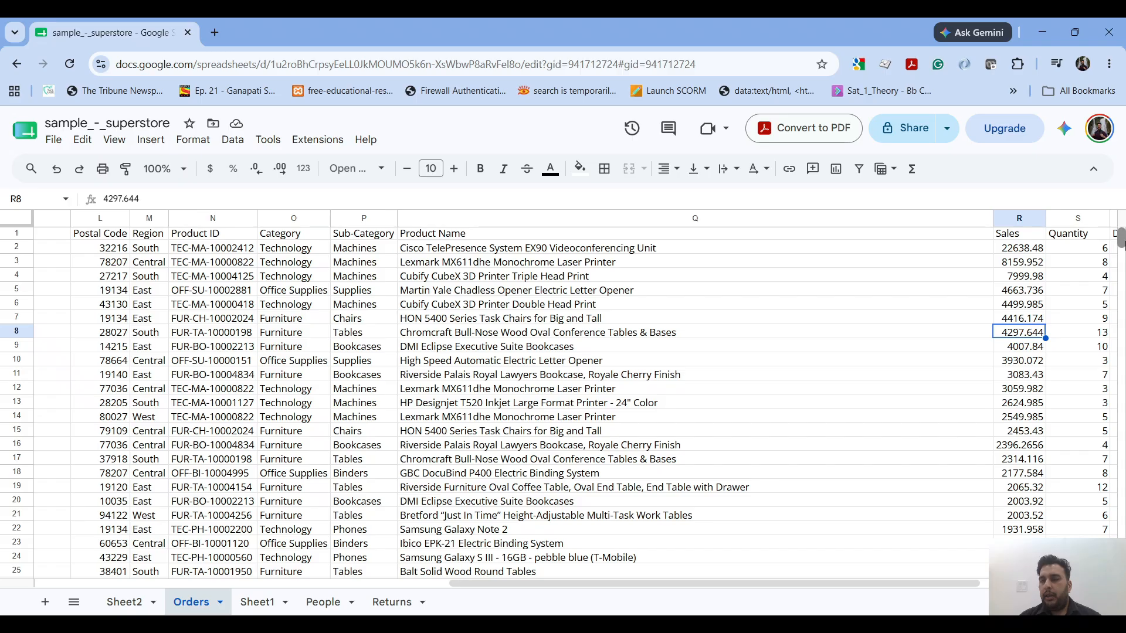
# - Clear the old summary labels and values in Q5113:R5117 beneath the Product Name and Sales columns
pyautogui.moveTo(1120, 237); pyautogui.dragTo(1120, 385)
pyautogui.scroll(-8, 969, 436)
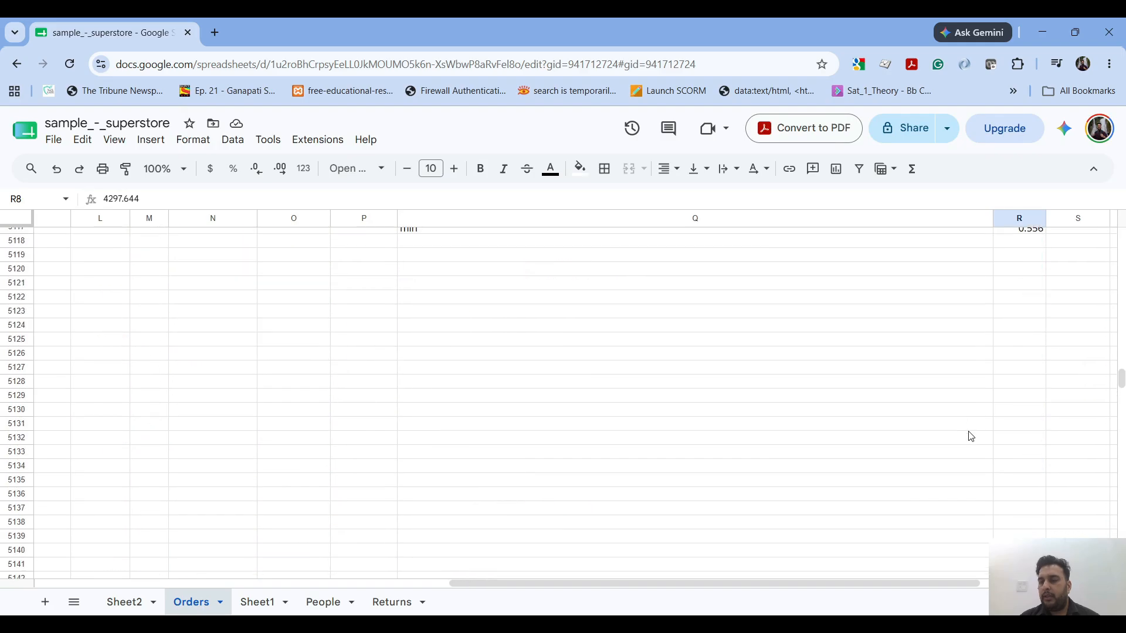
pyautogui.scroll(2, 969, 436)
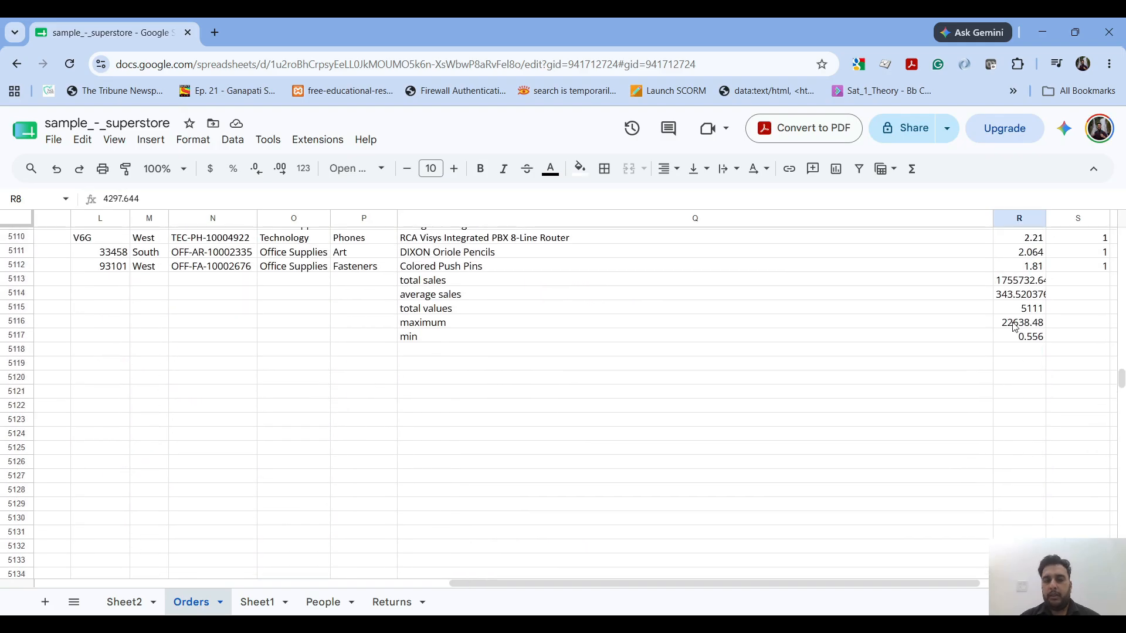
pyautogui.moveTo(651, 283); pyautogui.dragTo(1004, 339)
pyautogui.press('Delete')
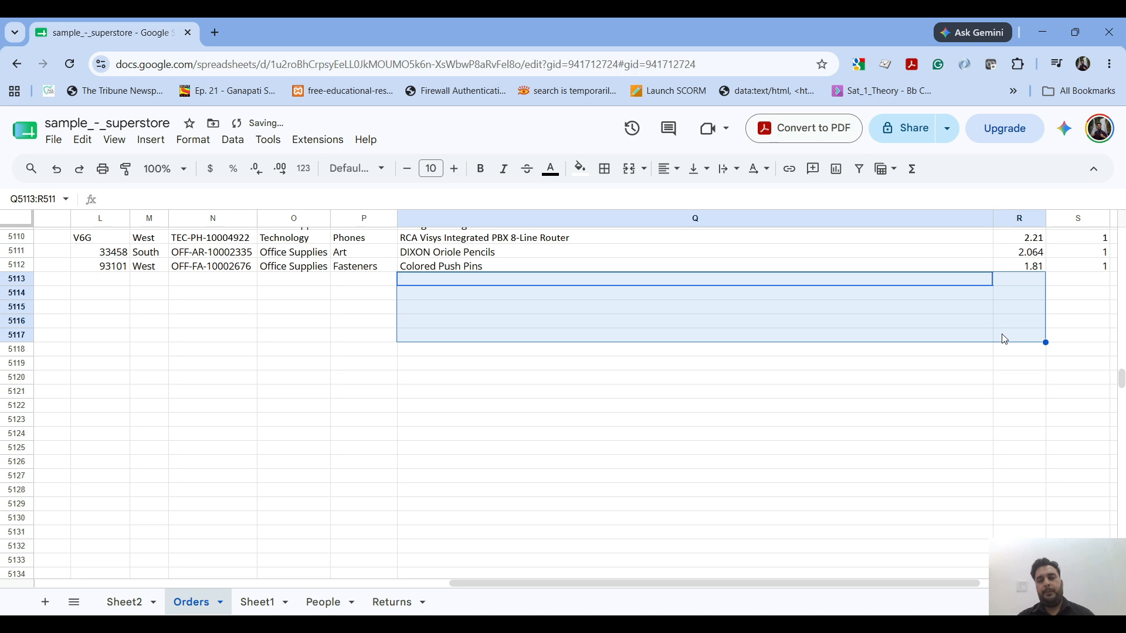
# - Start a SUMIF formula in R5113 with R2:R5112 as the range and "Technology" as the criterion
pyautogui.click(1020, 289)
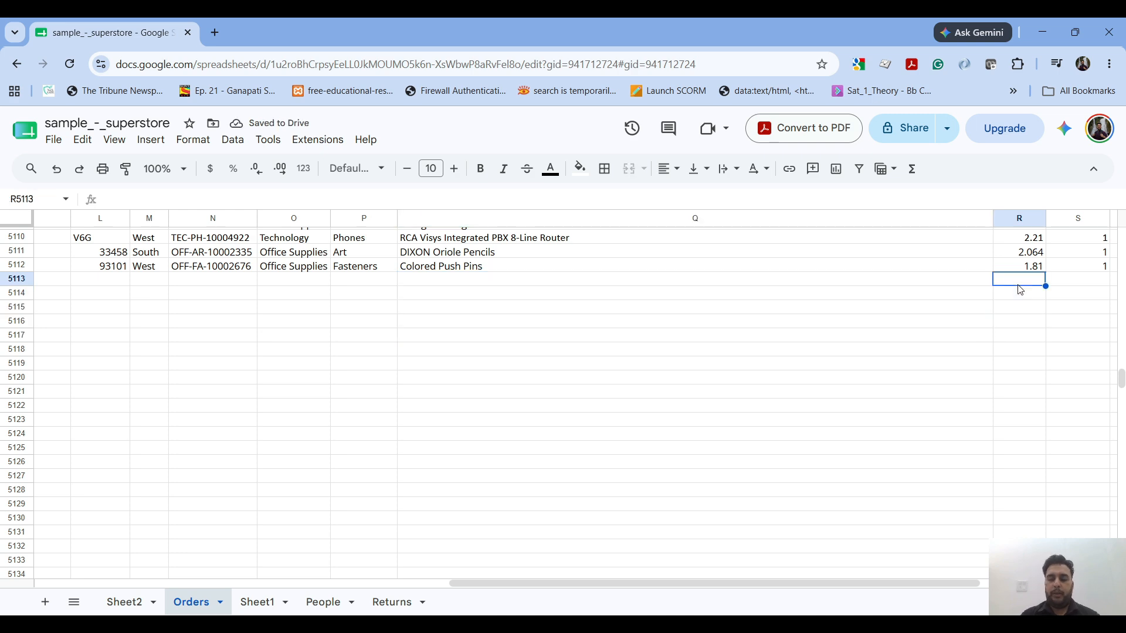
pyautogui.write('=sumif')
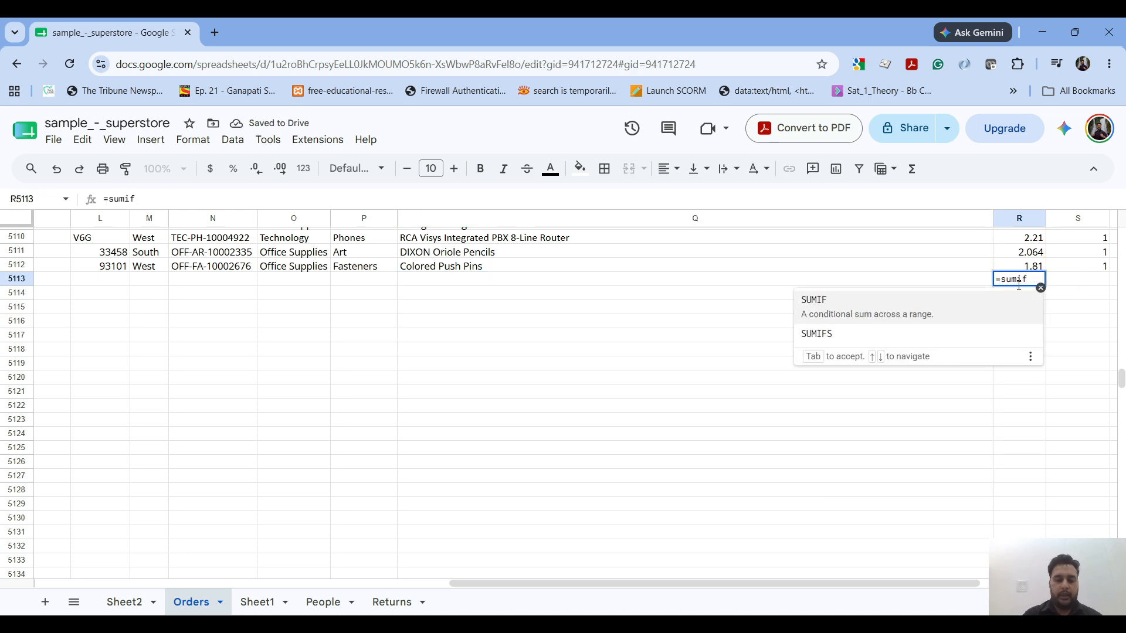
pyautogui.write('(')
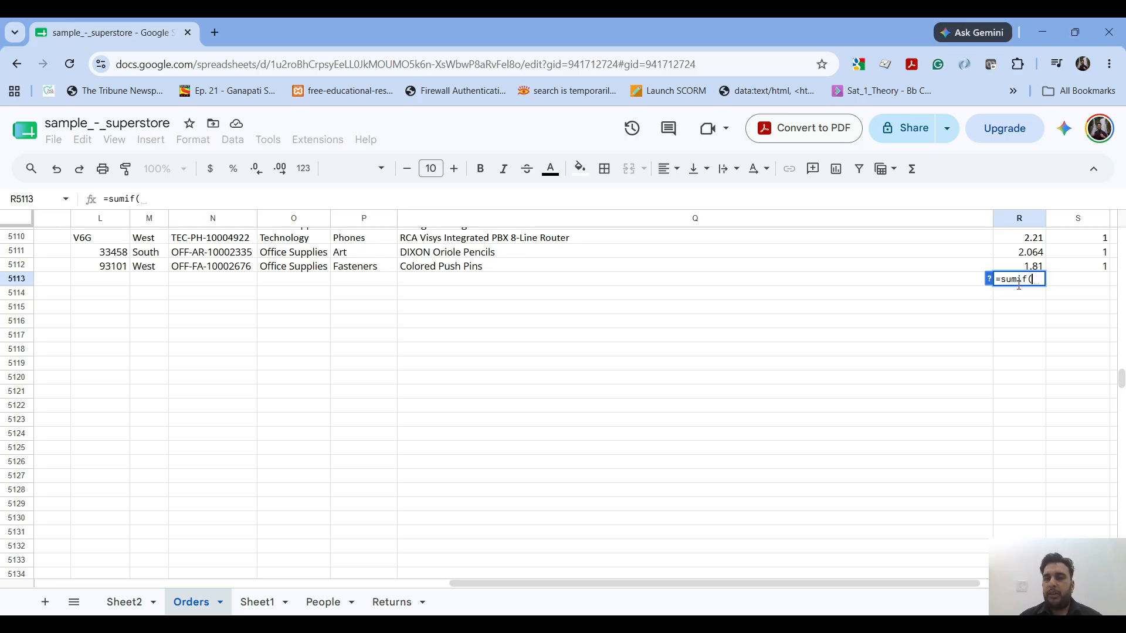
pyautogui.write('R2:R')
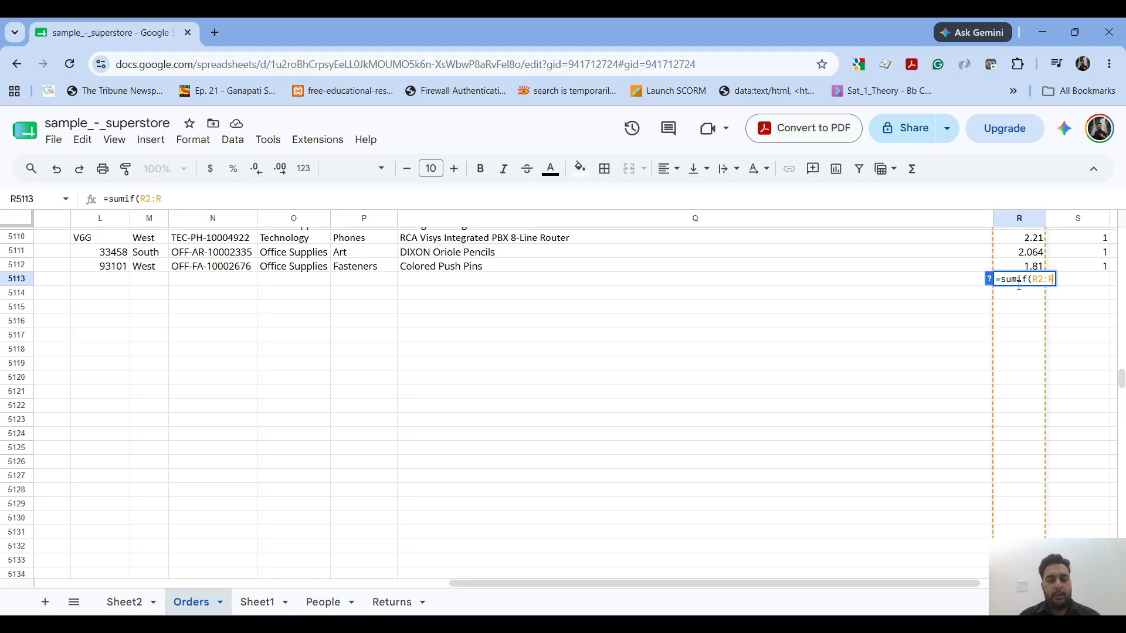
pyautogui.write('5112')
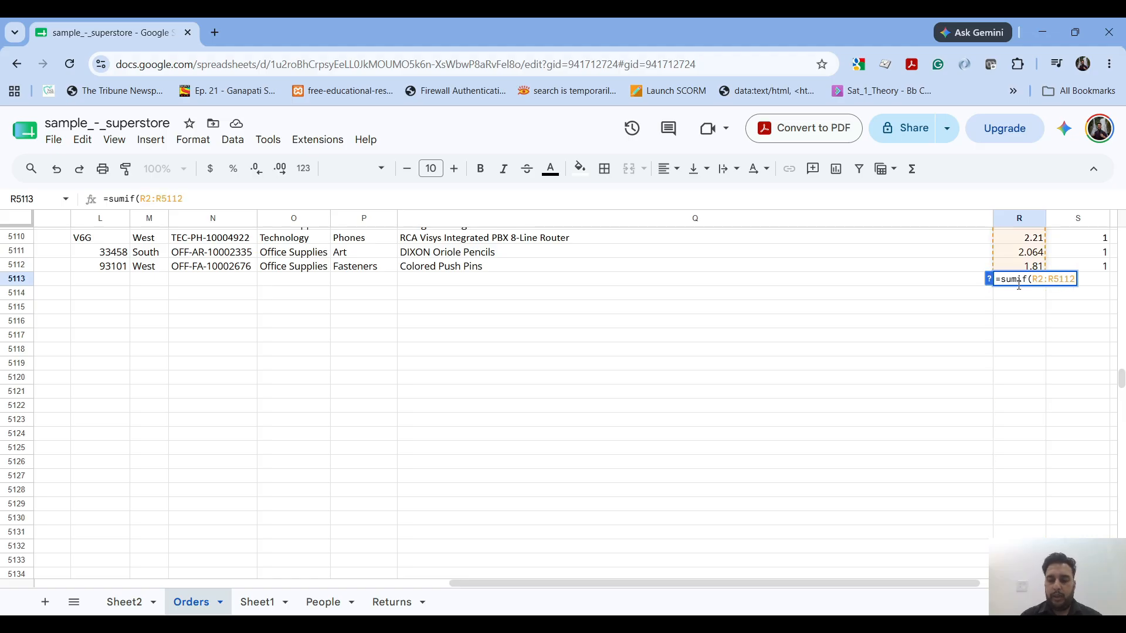
pyautogui.write(',')
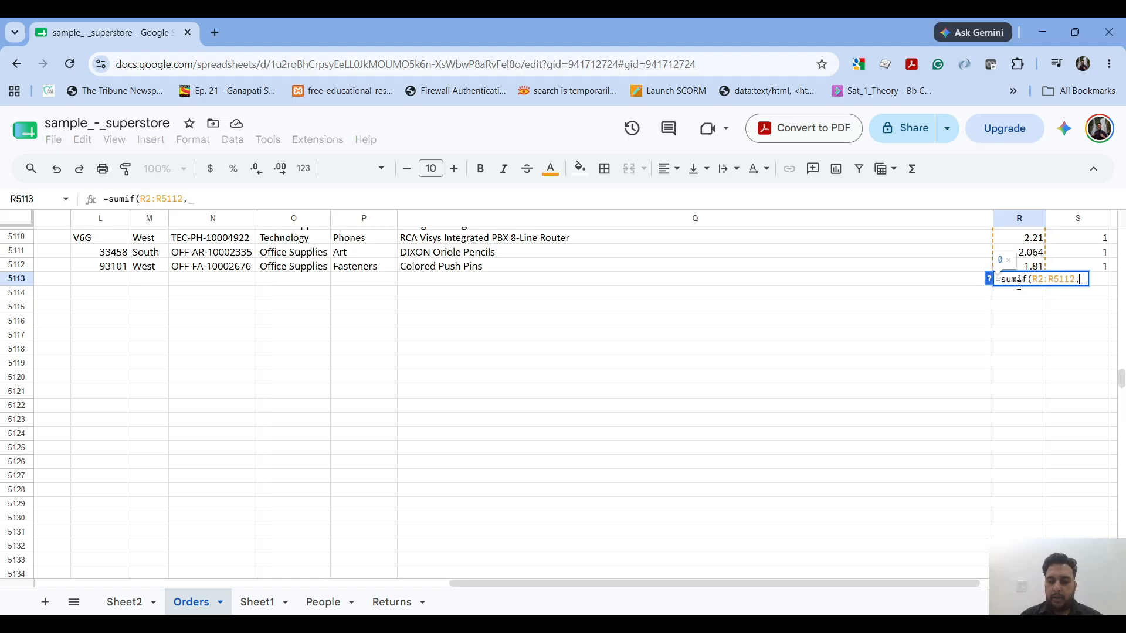
pyautogui.write('"Techn')
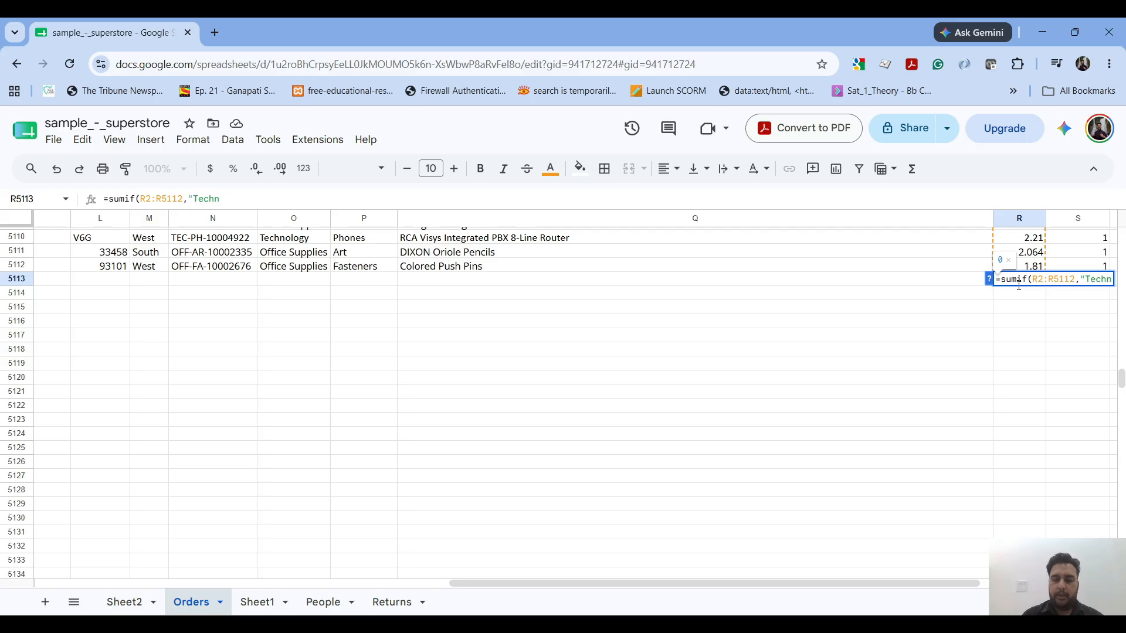
pyautogui.write('ology')
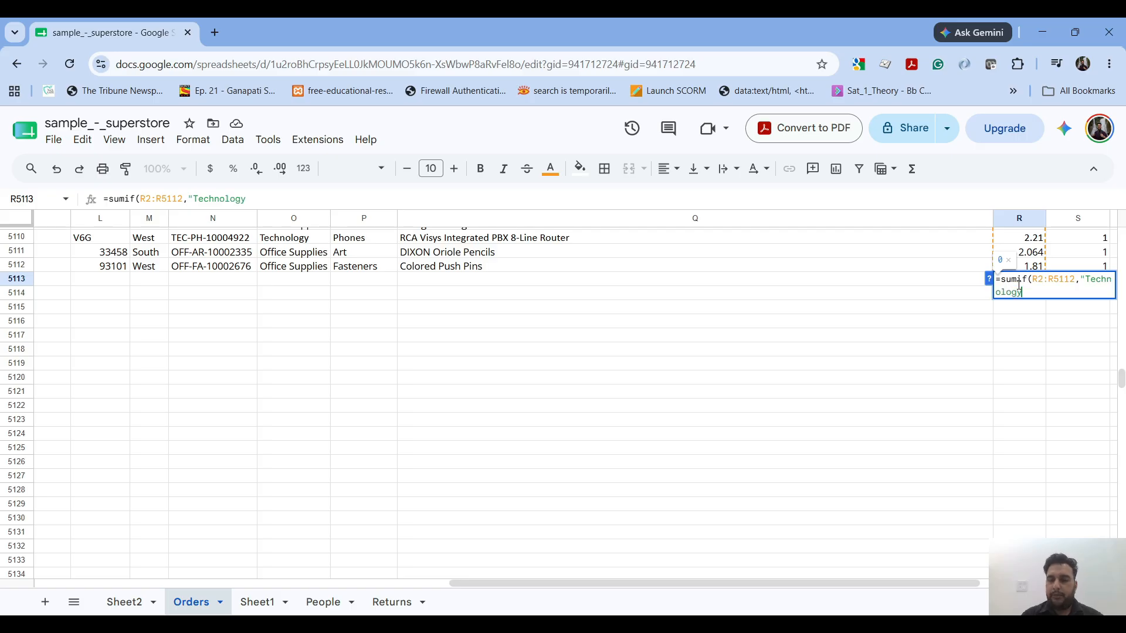
pyautogui.write('",')
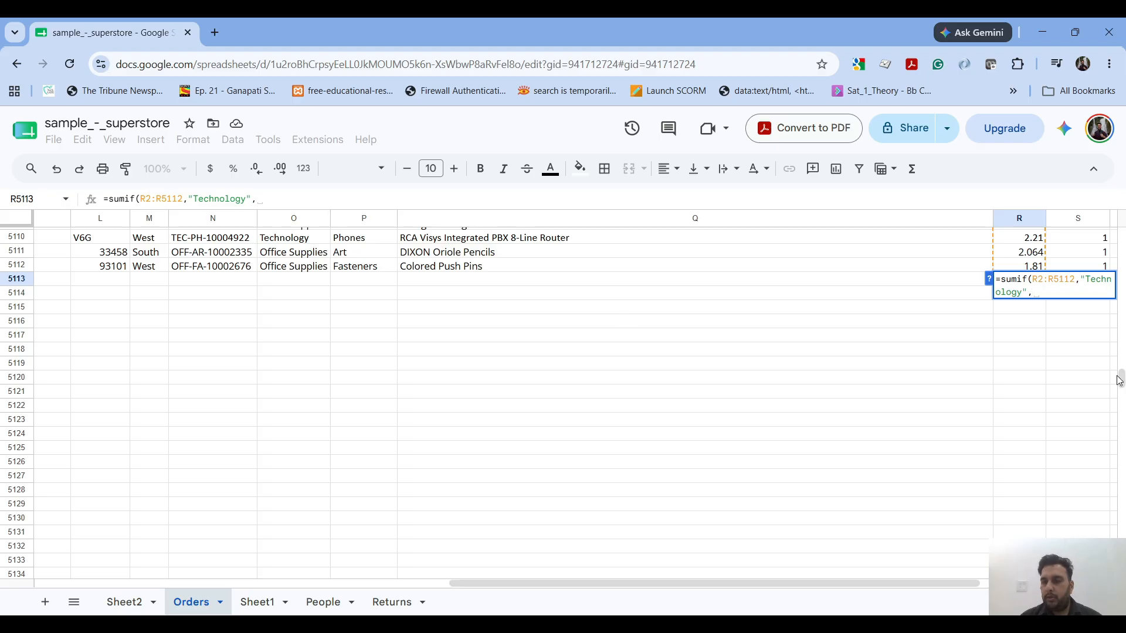
# - Check the column headers for the Category column, and complete the SUMIF formula with O2:O5112 as its third argument
pyautogui.moveTo(1121, 378); pyautogui.dragTo(1121, 236)
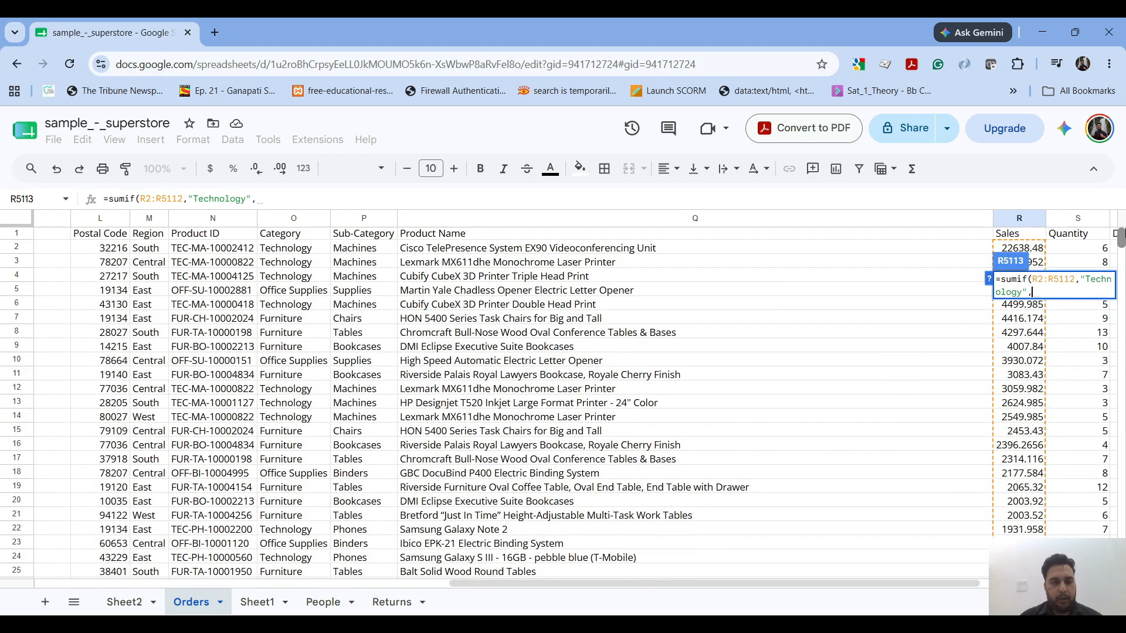
pyautogui.hscroll(-5, 698, 380)
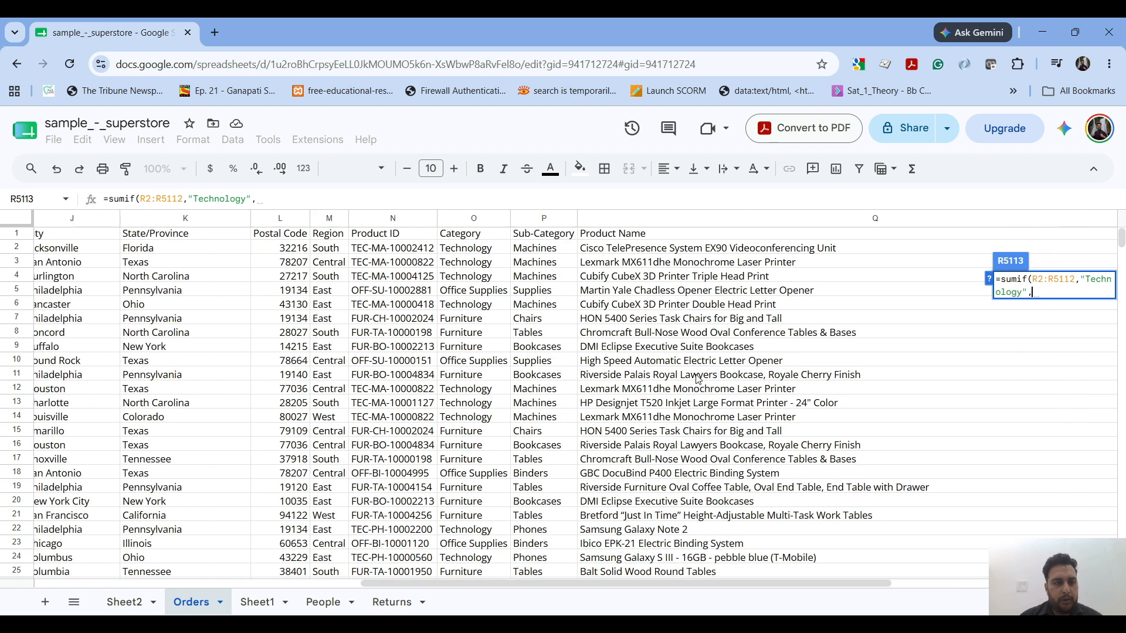
pyautogui.hscroll(-5, 698, 380)
pyautogui.hscroll(3, 698, 380)
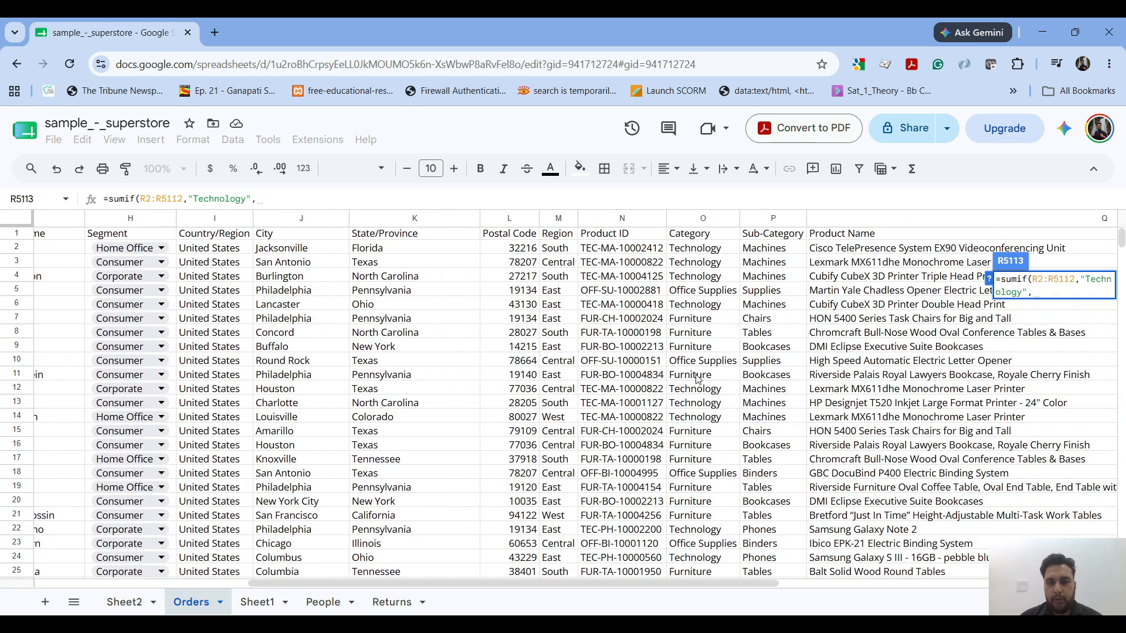
pyautogui.hscroll(5, 698, 380)
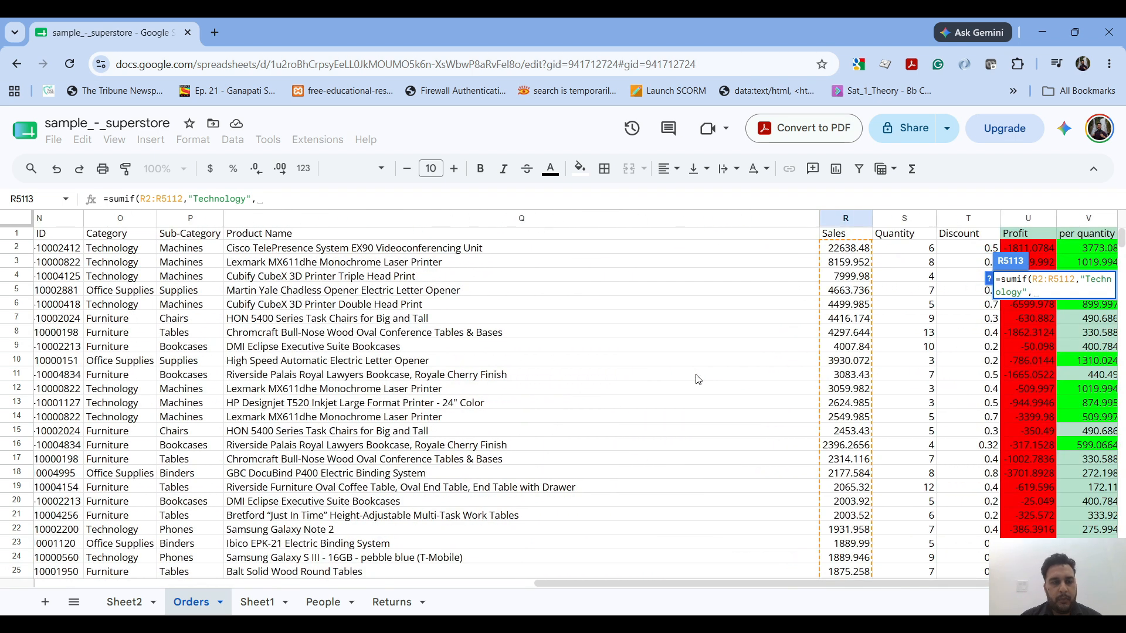
pyautogui.hscroll(-1, 698, 380)
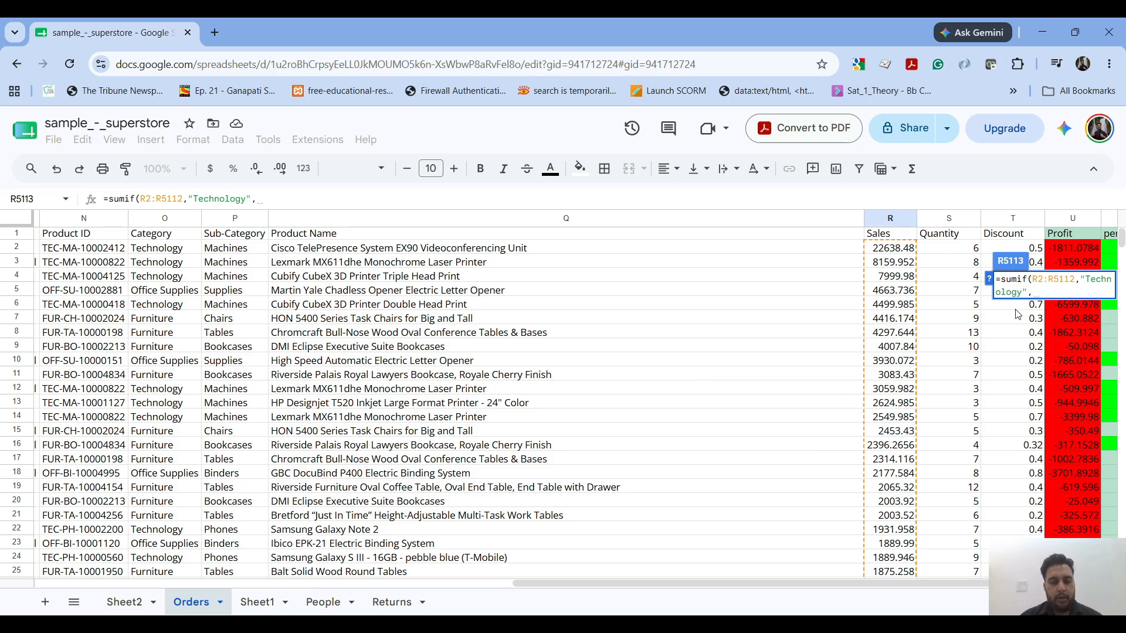
pyautogui.write('0')
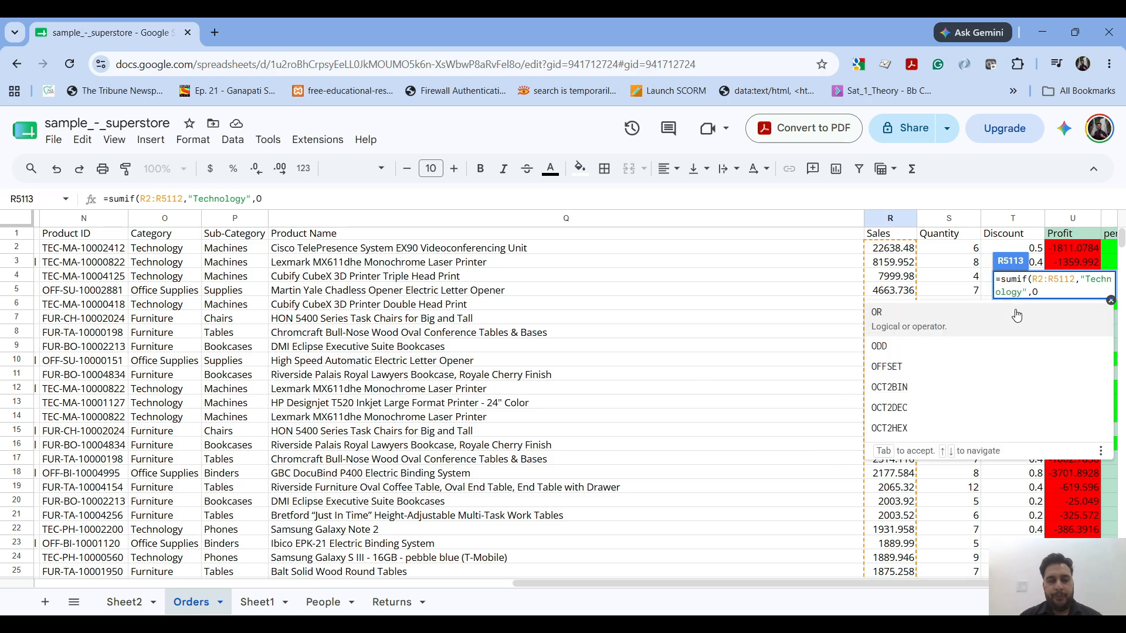
pyautogui.write('2:O')
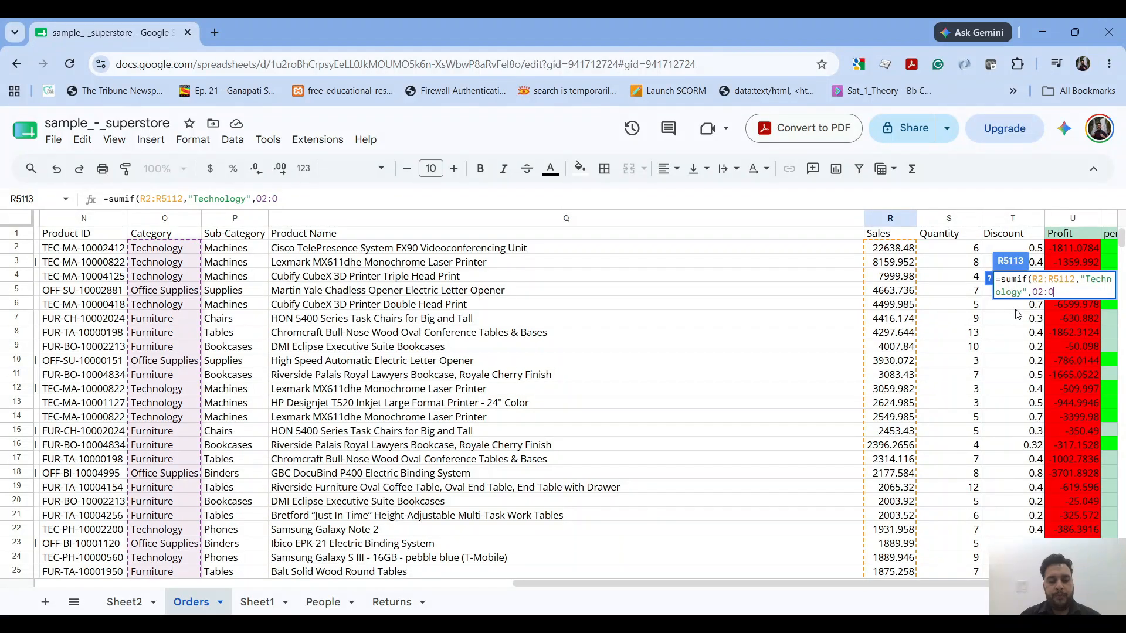
pyautogui.write('5112')
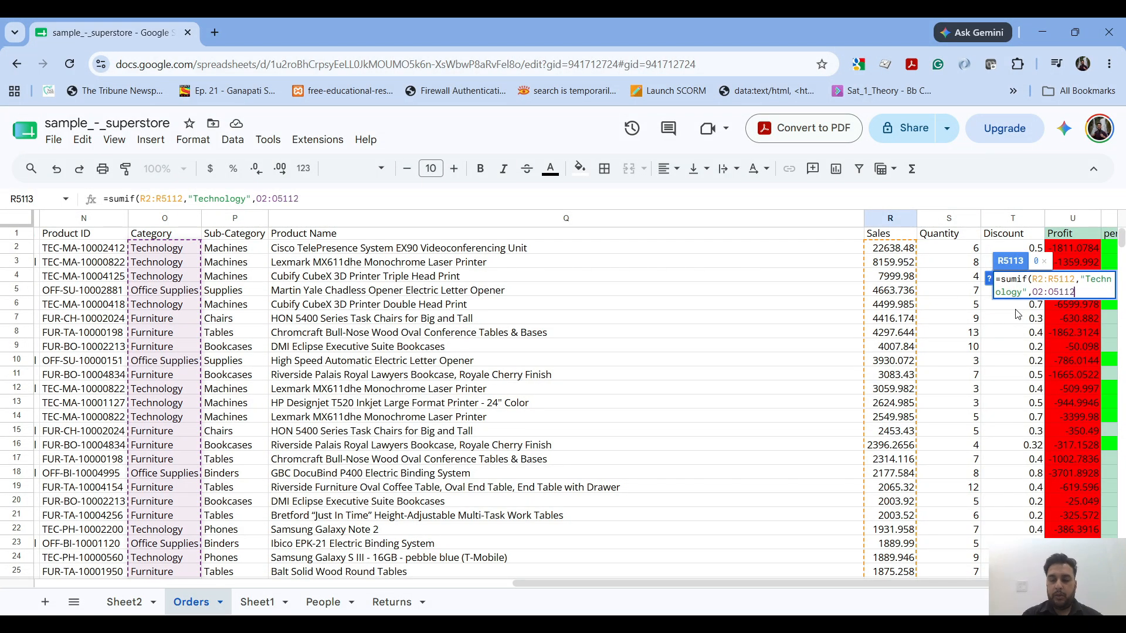
pyautogui.press('Return')
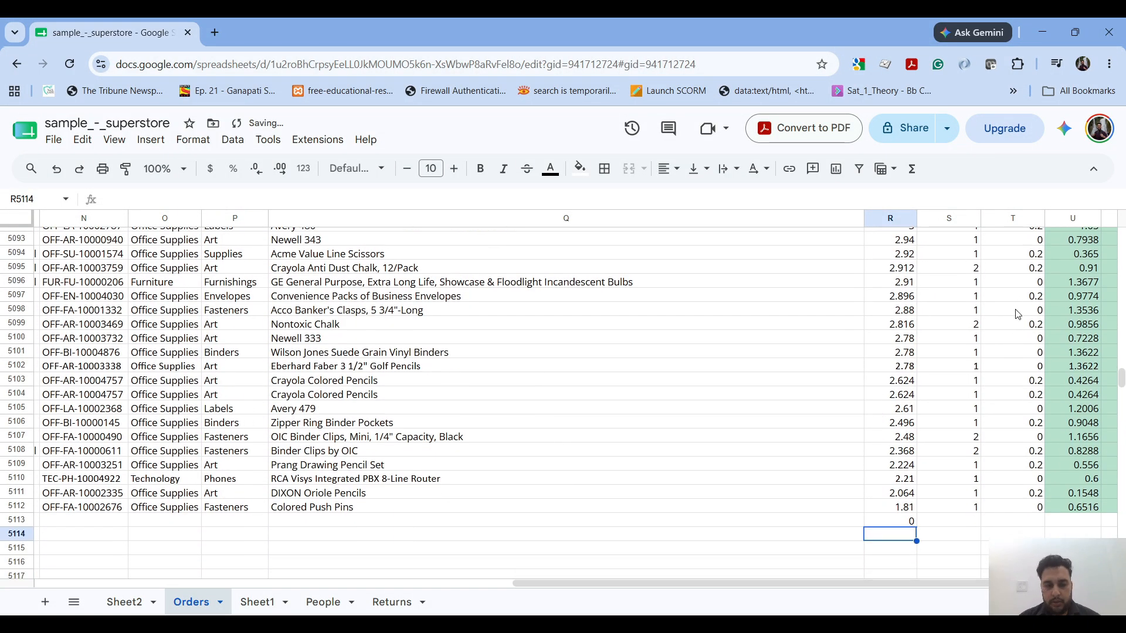
# - Reopen the SUMIF formula in R5113 and change its criteria range to the Category cells O2:O5112
pyautogui.click(914, 524)
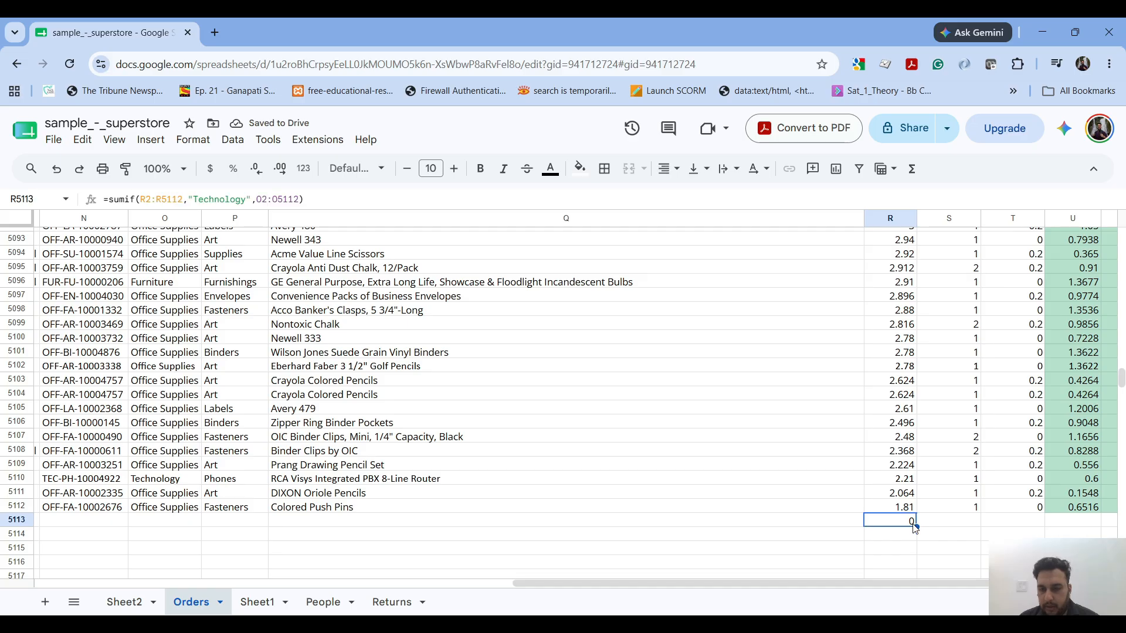
pyautogui.doubleClick(914, 525)
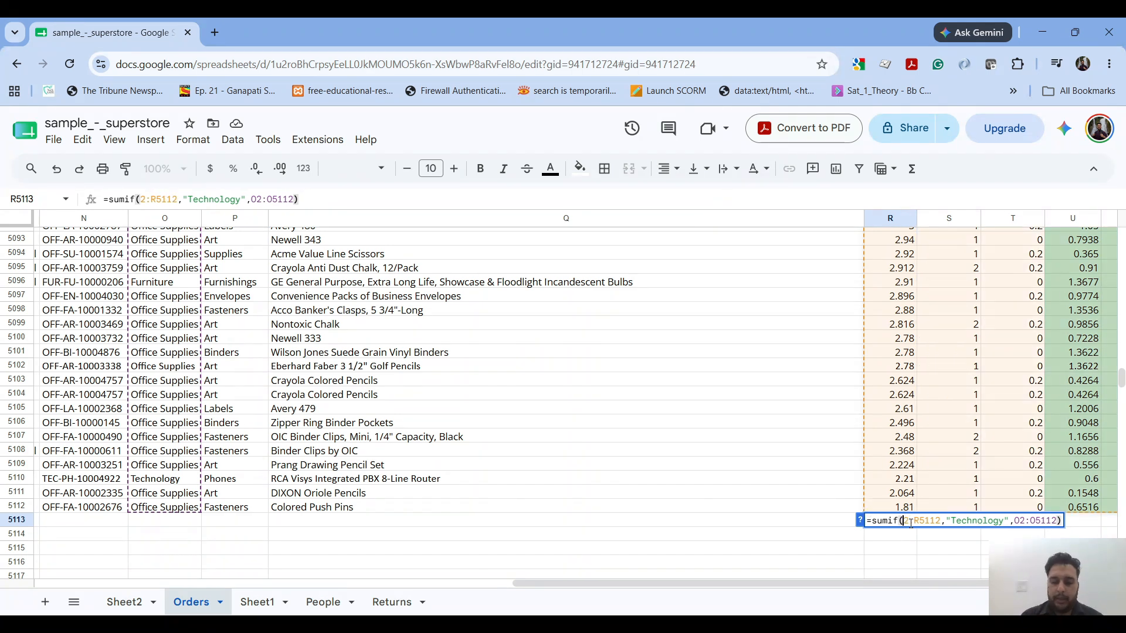
pyautogui.write('O')
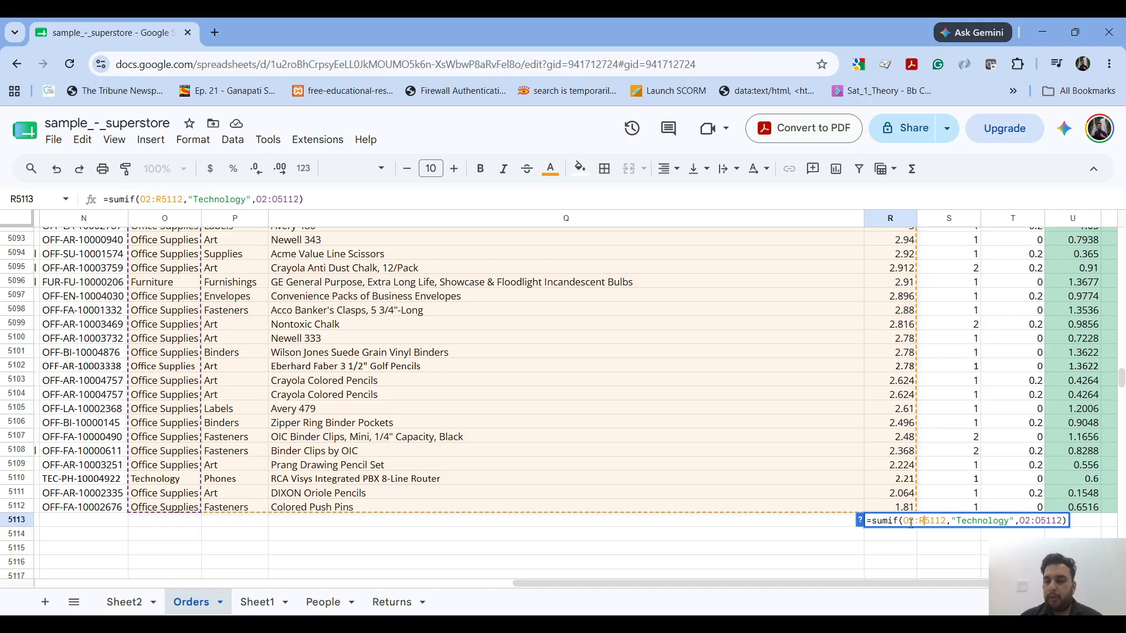
pyautogui.press('Left')
pyautogui.press('BackSpace')
pyautogui.write('O')
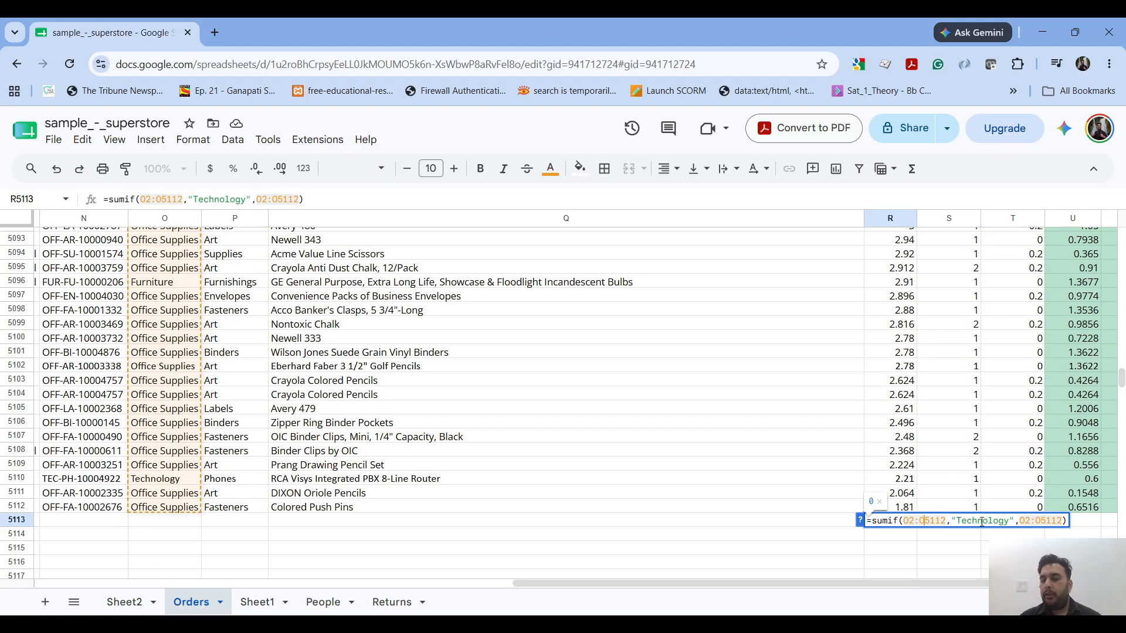
# - Change the sum range to R2:R5112 so that R5113 holds =sumif(O2:O5112,"Technology",R2:R5112)
pyautogui.click(1024, 522)
pyautogui.press('BackSpace')
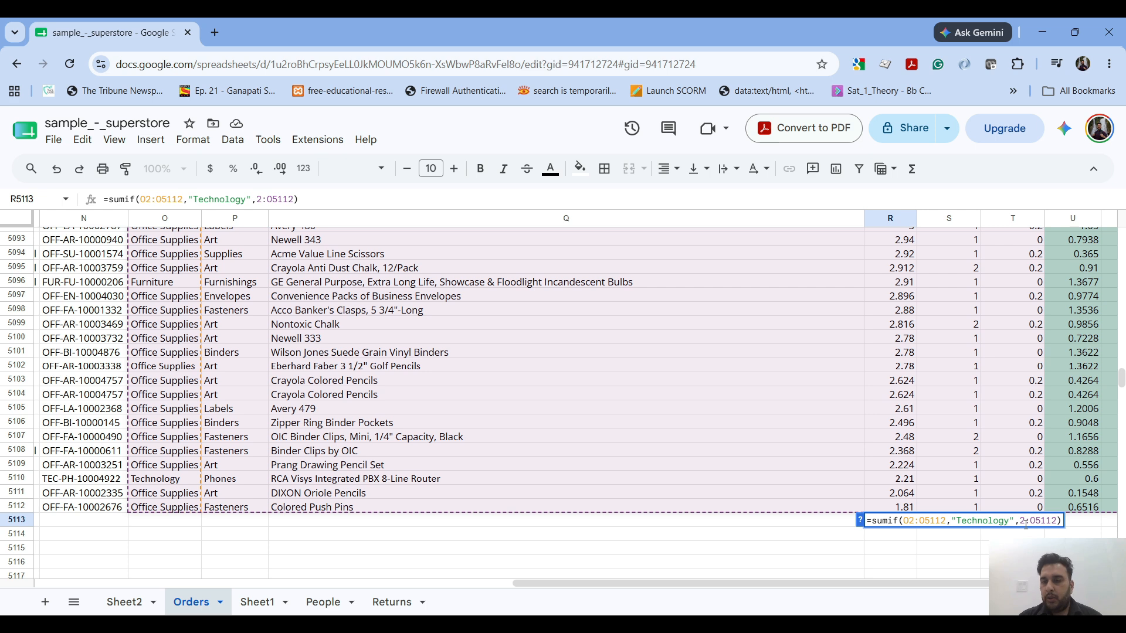
pyautogui.write('R')
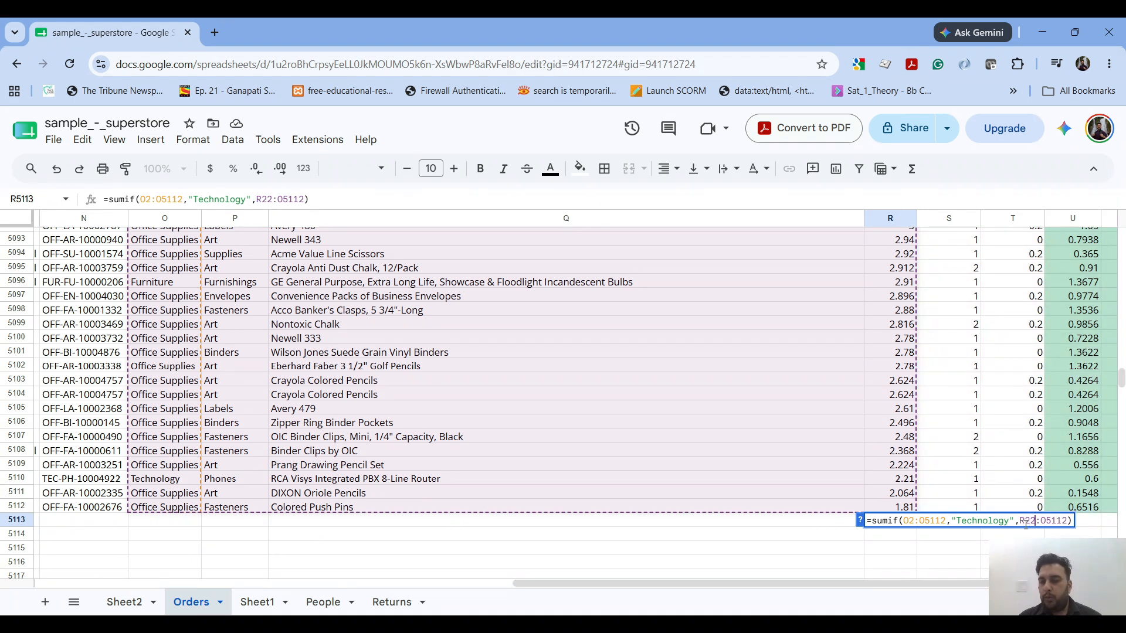
pyautogui.press('BackSpace')
pyautogui.write('R')
pyautogui.press('Return')
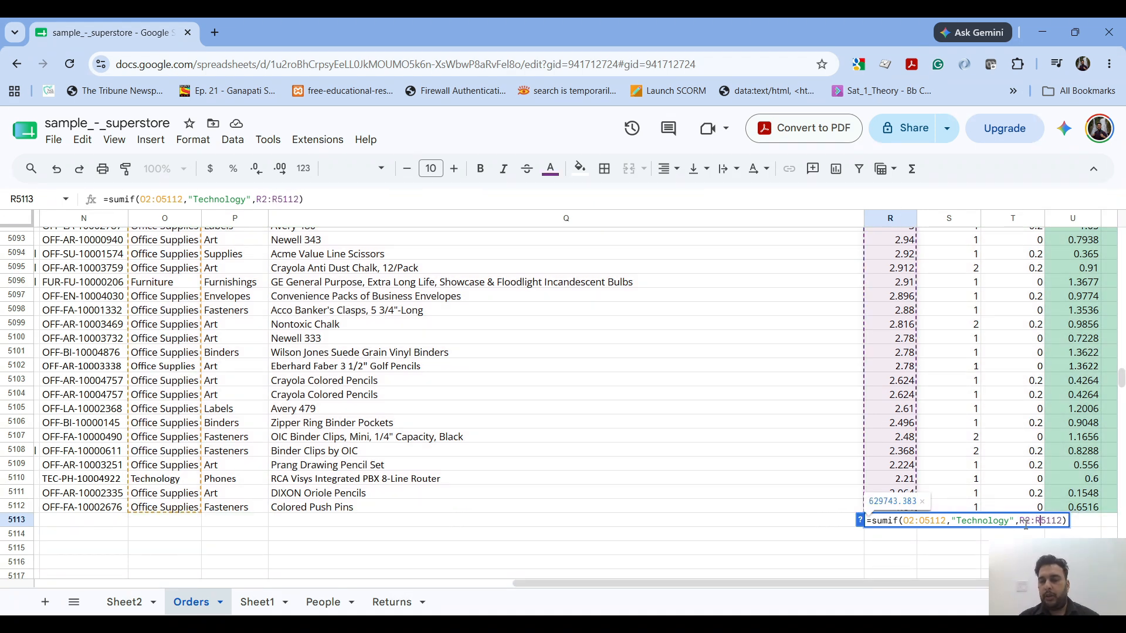
pyautogui.click(891, 524)
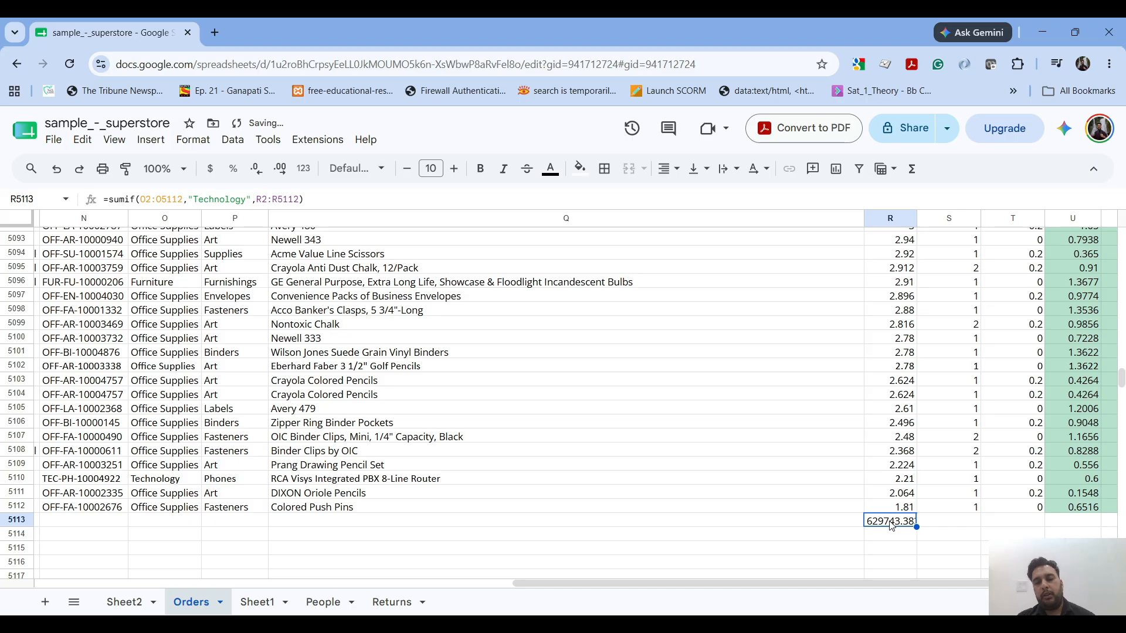
# - Label the SUMIF total by entering "Sales from Technology Category" in Q5113, and review the formula beside it
pyautogui.click(845, 522)
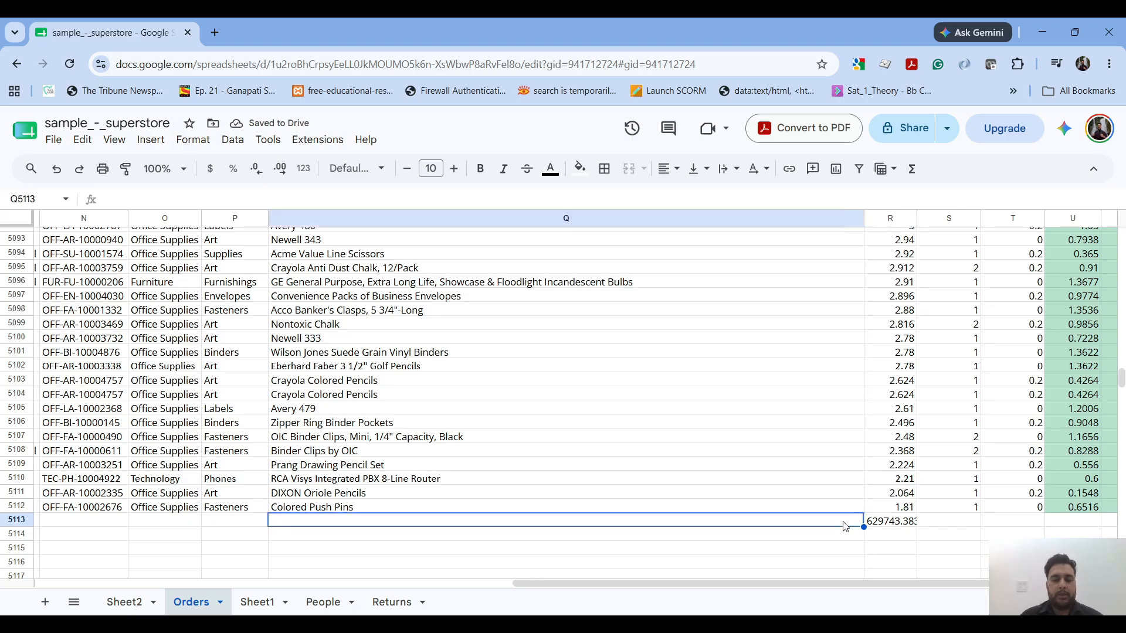
pyautogui.write('Sales from ')
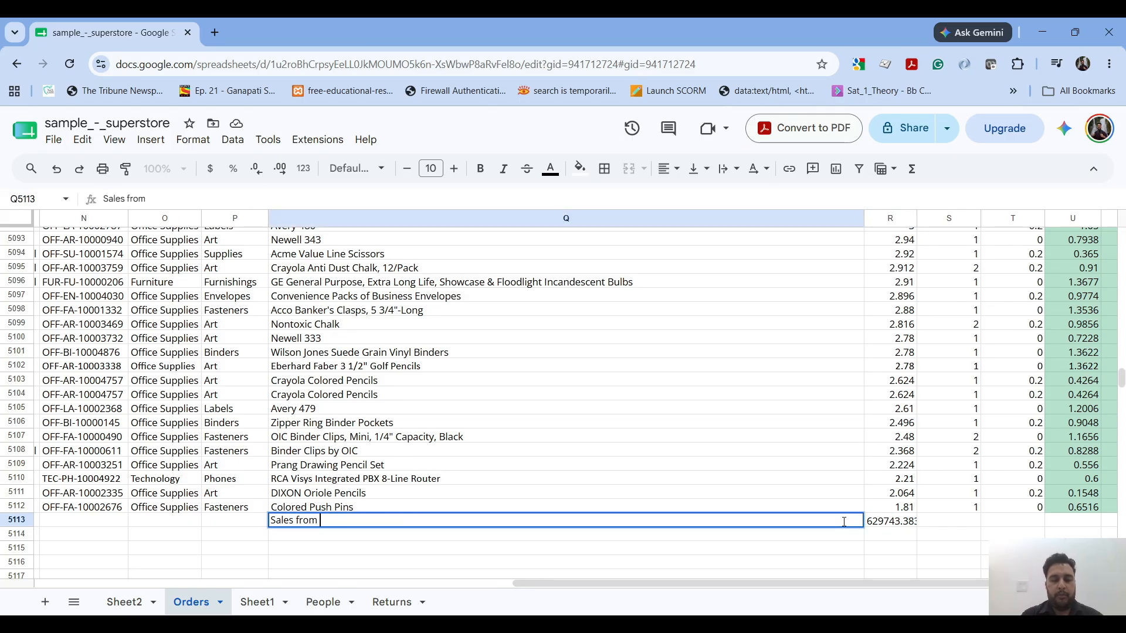
pyautogui.write('Technology Category')
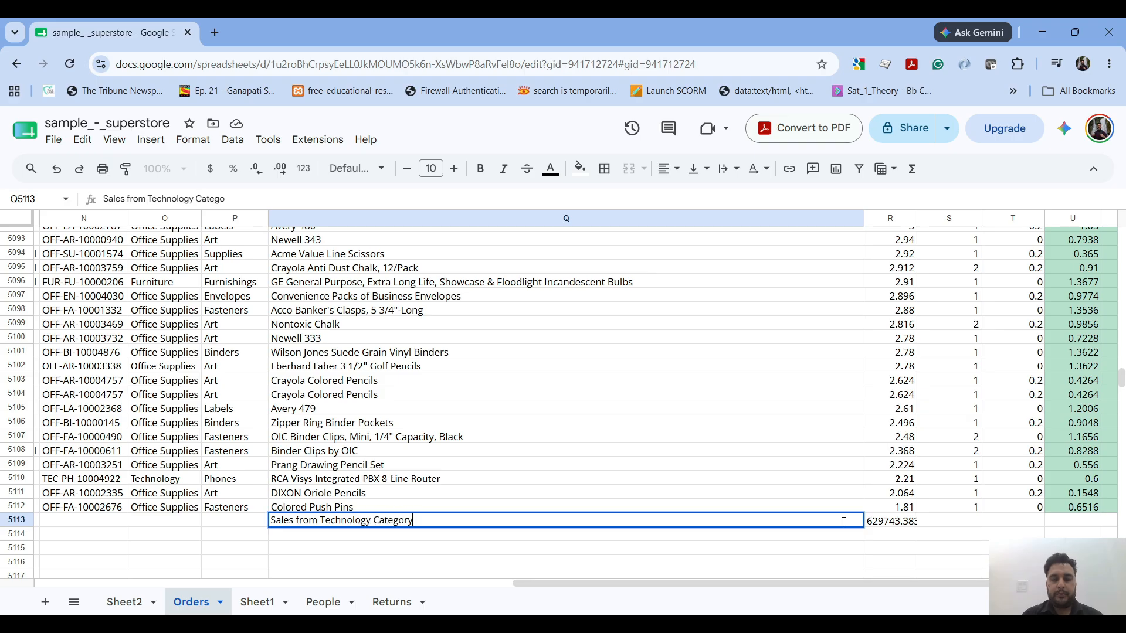
pyautogui.press('Tab')
pyautogui.press('Left')
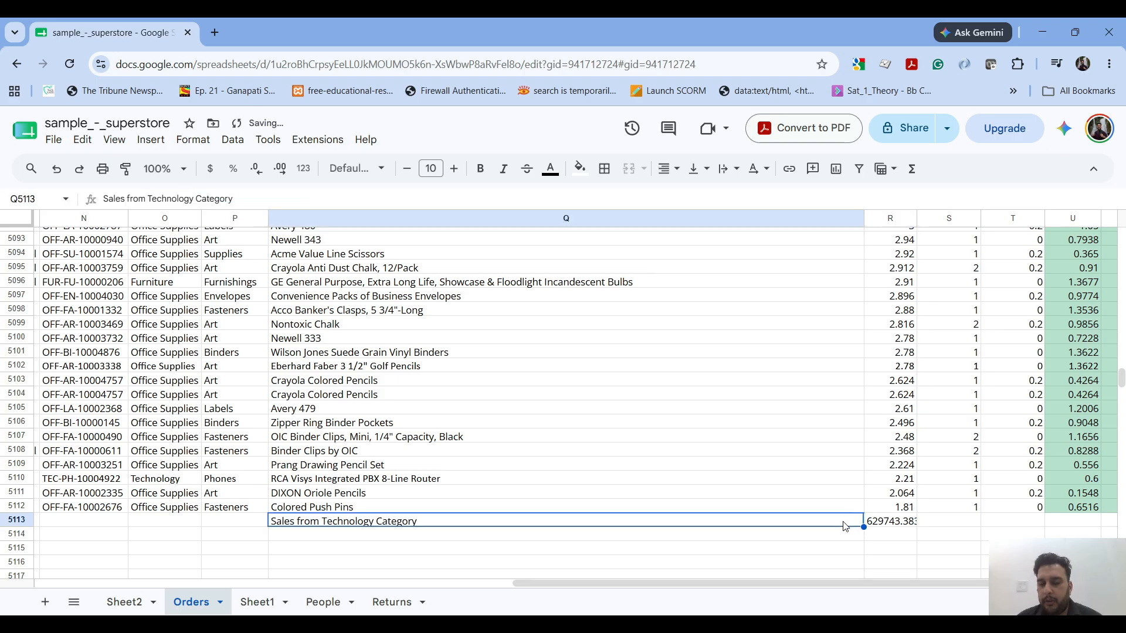
pyautogui.press('Right')
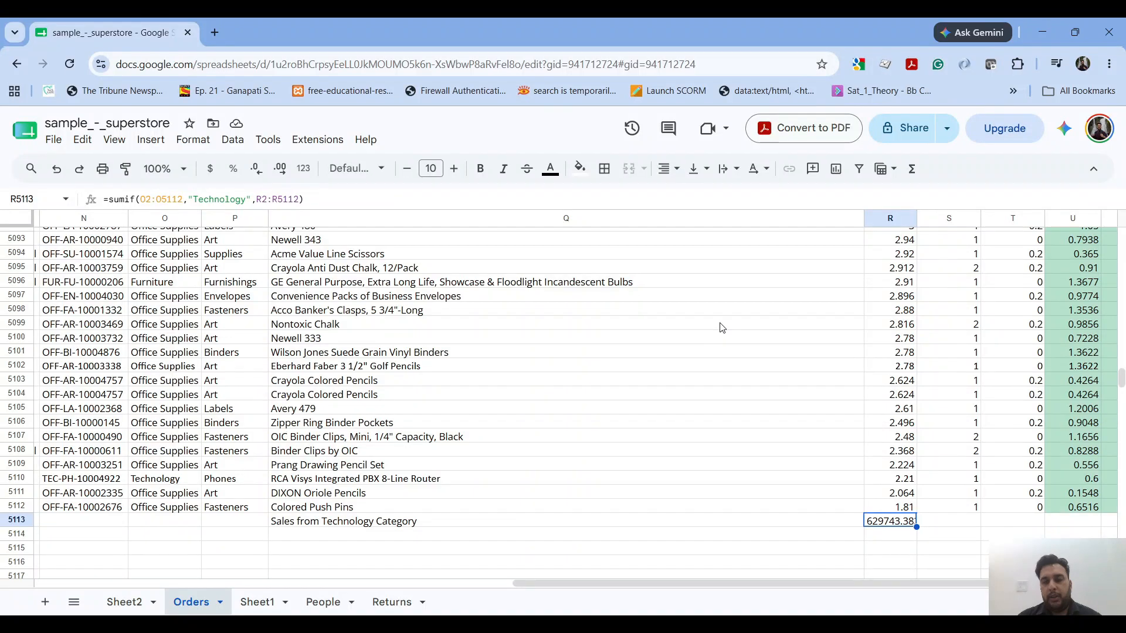
pyautogui.scroll(-1, 722, 327)
pyautogui.press('Down')
pyautogui.hotkey('alt', 'Tab')
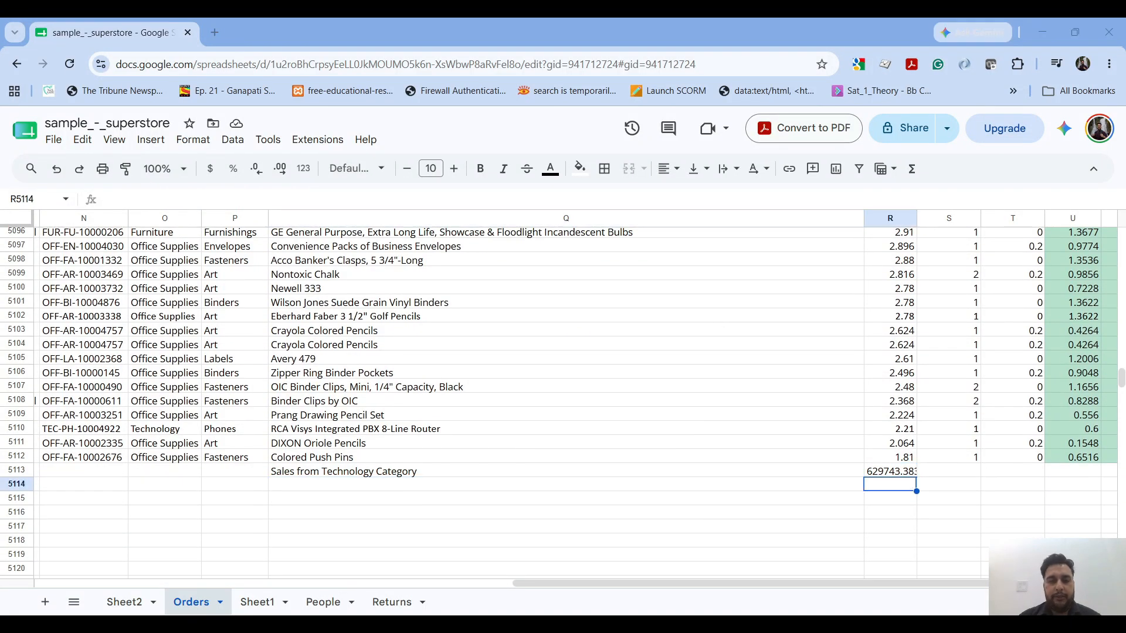
# - Examine the Sub-Category and Sales columns from the header row to the last order rows to choose data for an average
pyautogui.hotkey('alt', 'Tab')
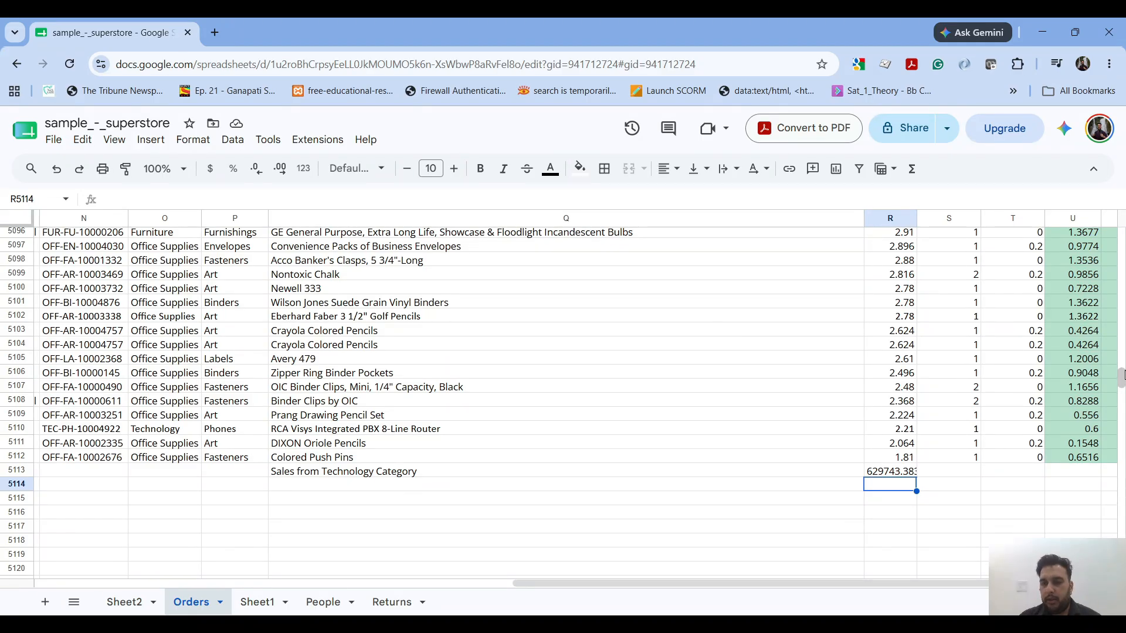
pyautogui.moveTo(1120, 375); pyautogui.dragTo(1120, 234)
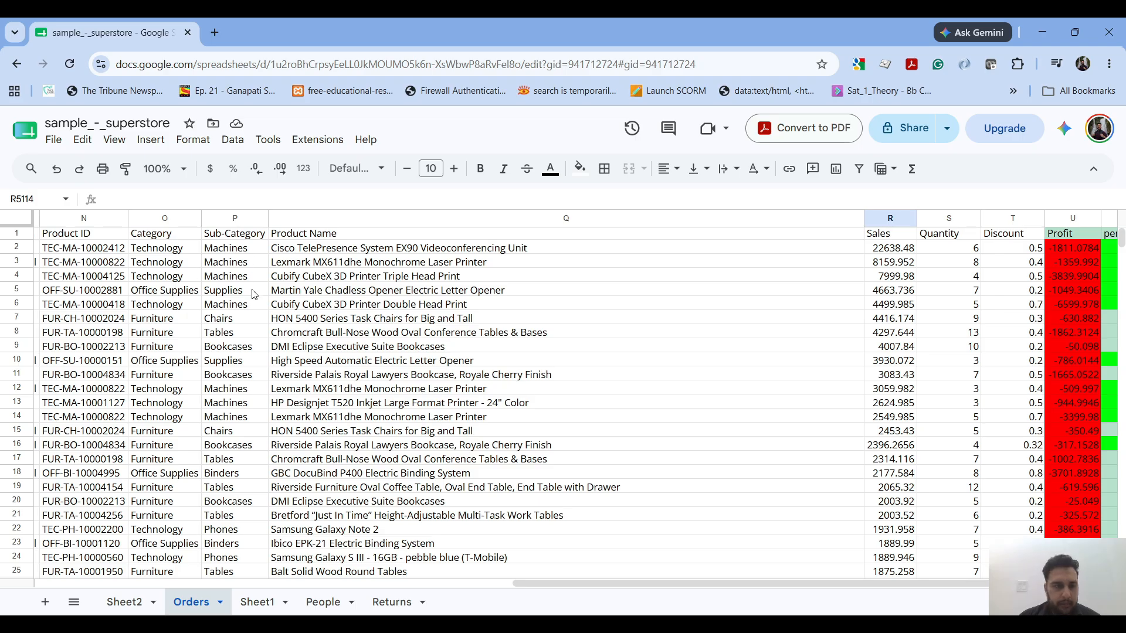
pyautogui.scroll(-1, 254, 295)
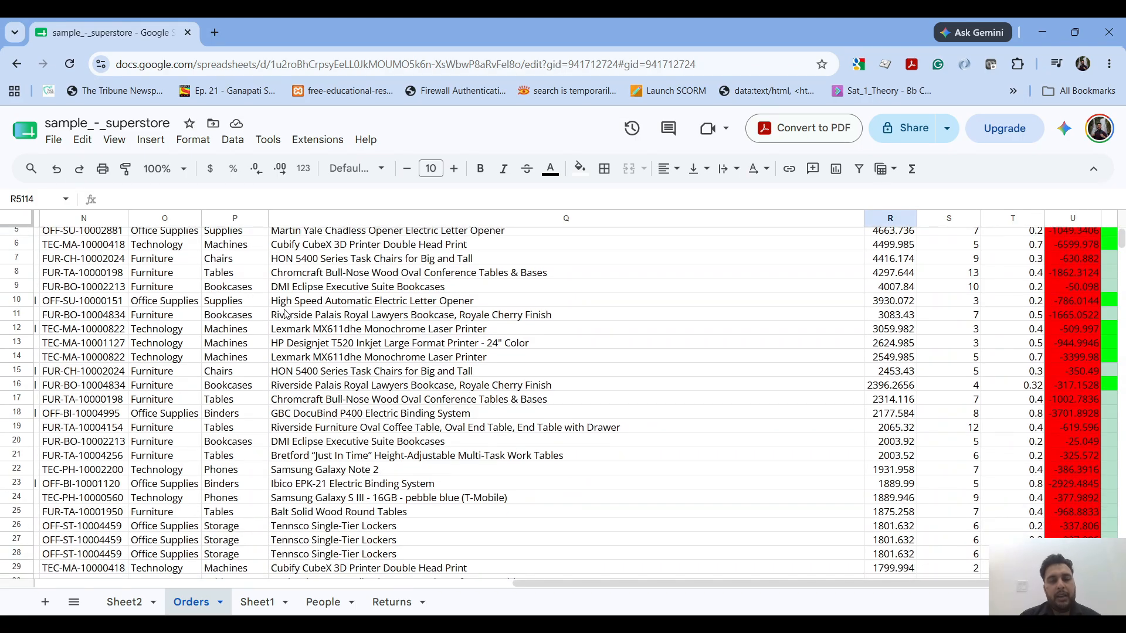
pyautogui.moveTo(1122, 238); pyautogui.dragTo(1121, 376)
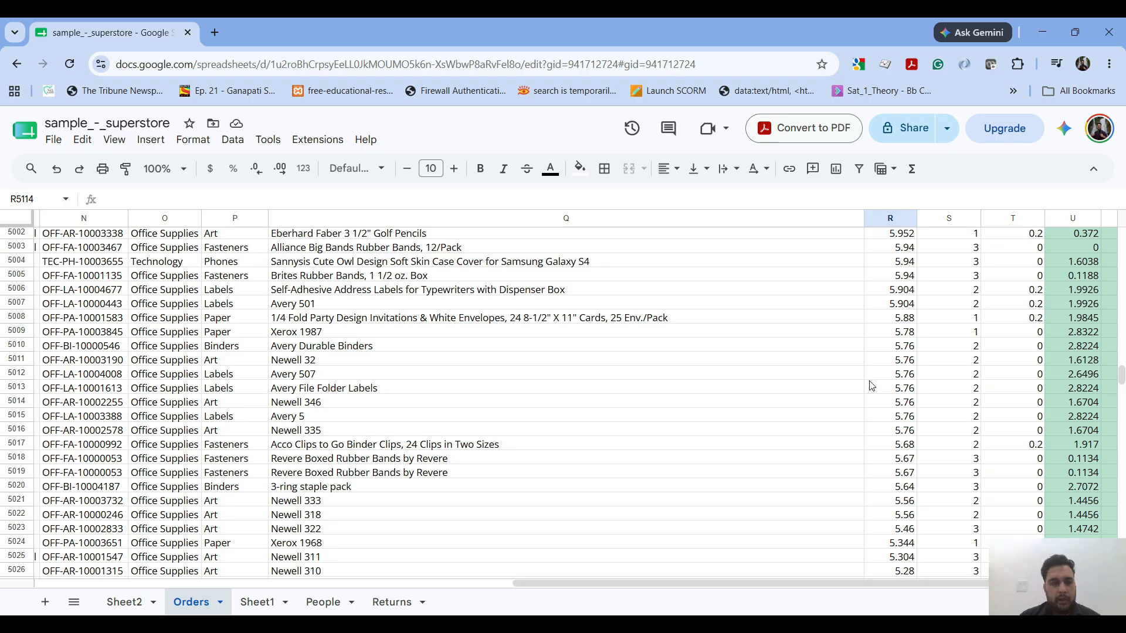
pyautogui.moveTo(1121, 381); pyautogui.dragTo(1122, 231)
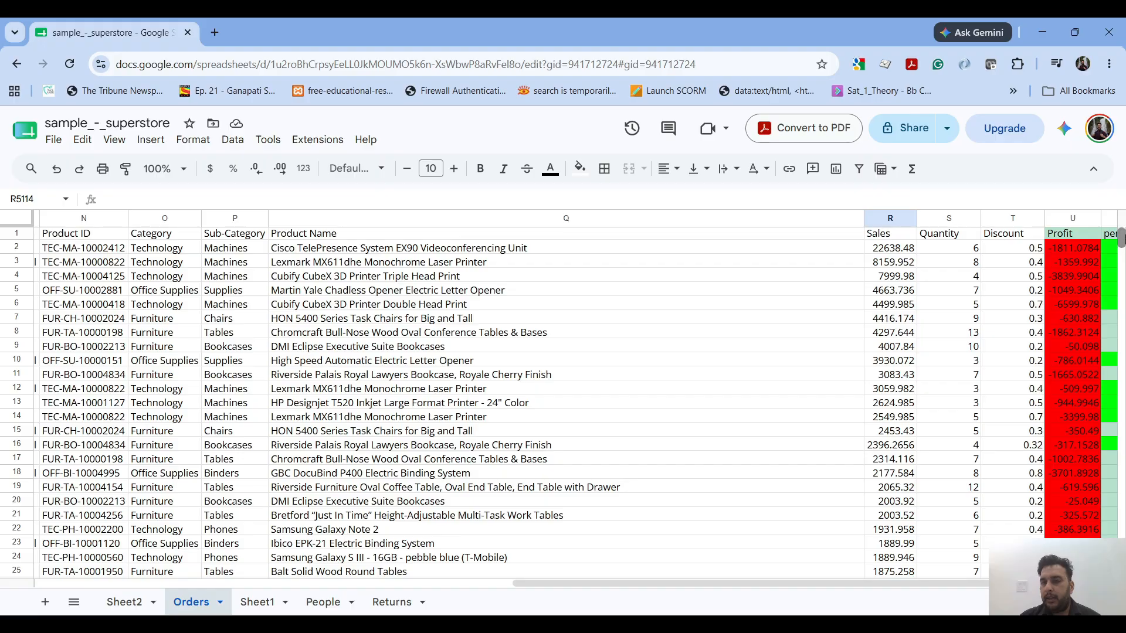
pyautogui.moveTo(1121, 238); pyautogui.dragTo(1123, 384)
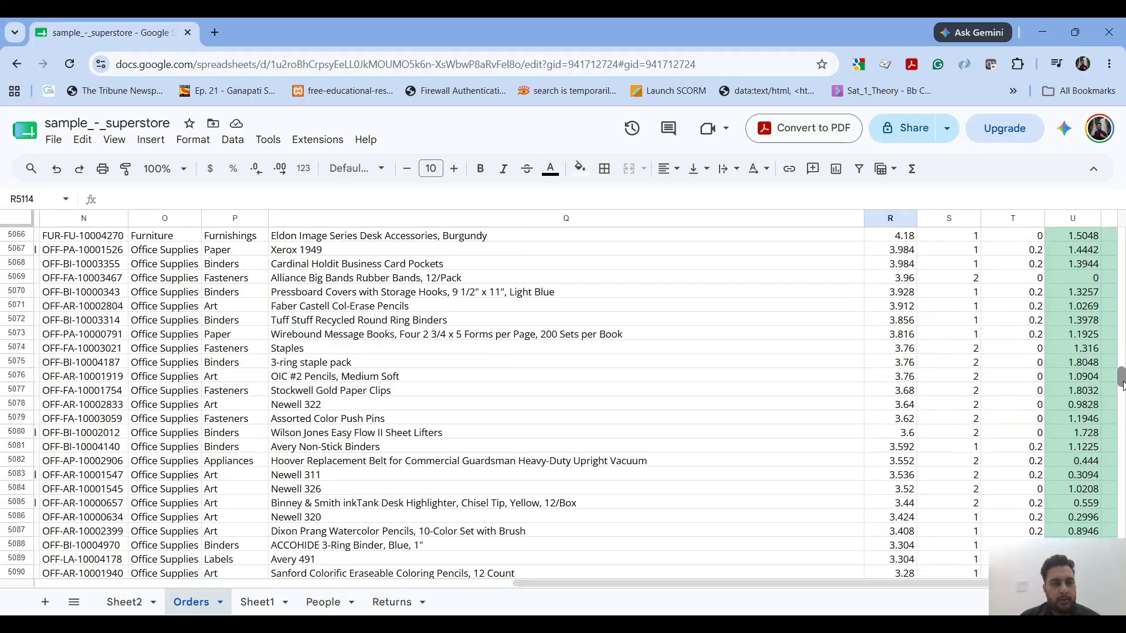
pyautogui.scroll(-12, 834, 389)
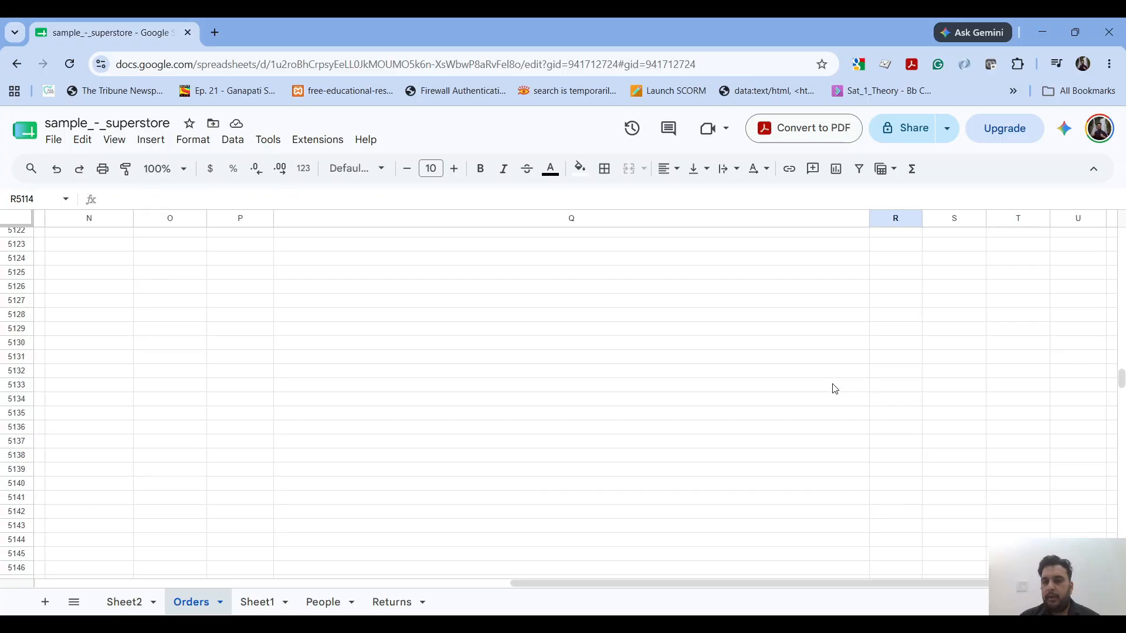
# - Enter the label "average sales fom machine sub category" in Q5114, below the Technology sales label
pyautogui.scroll(5, 835, 390)
pyautogui.click(806, 320)
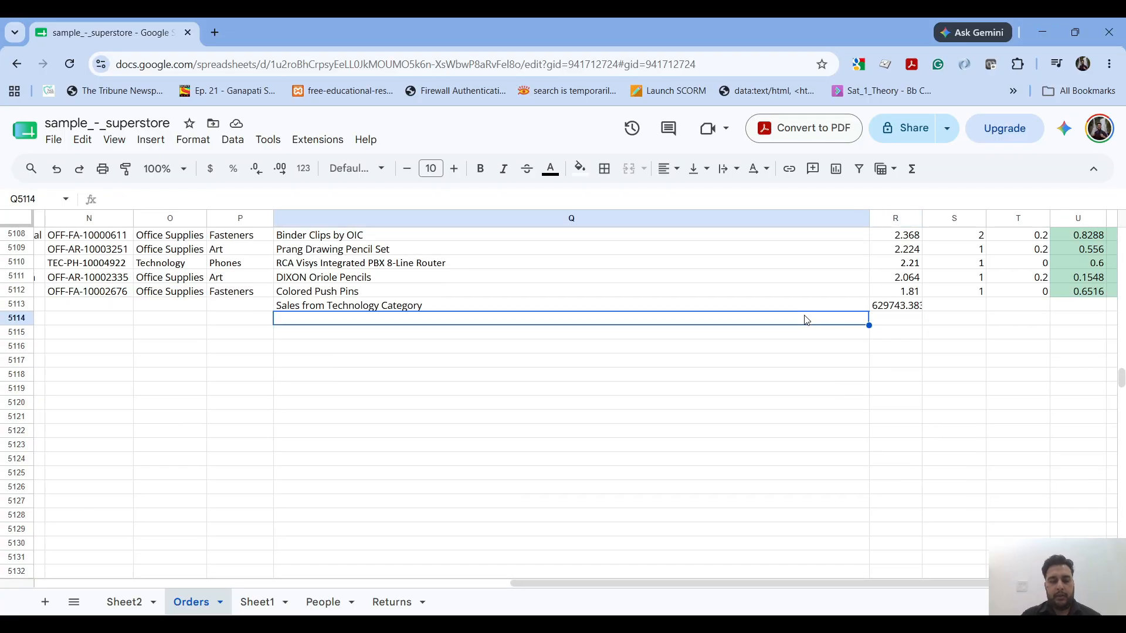
pyautogui.write('sale')
pyautogui.press('BackSpace')
pyautogui.press('BackSpace')
pyautogui.press('BackSpace')
pyautogui.press('BackSpace')
pyautogui.press('BackSpace')
pyautogui.write('a')
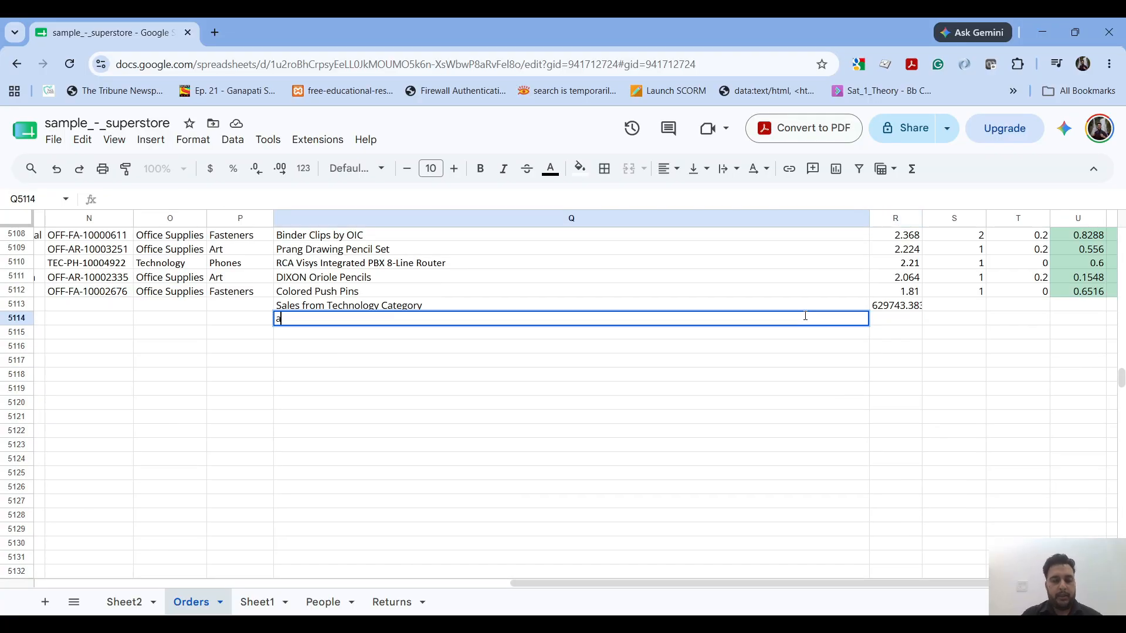
pyautogui.write('verage sales fo')
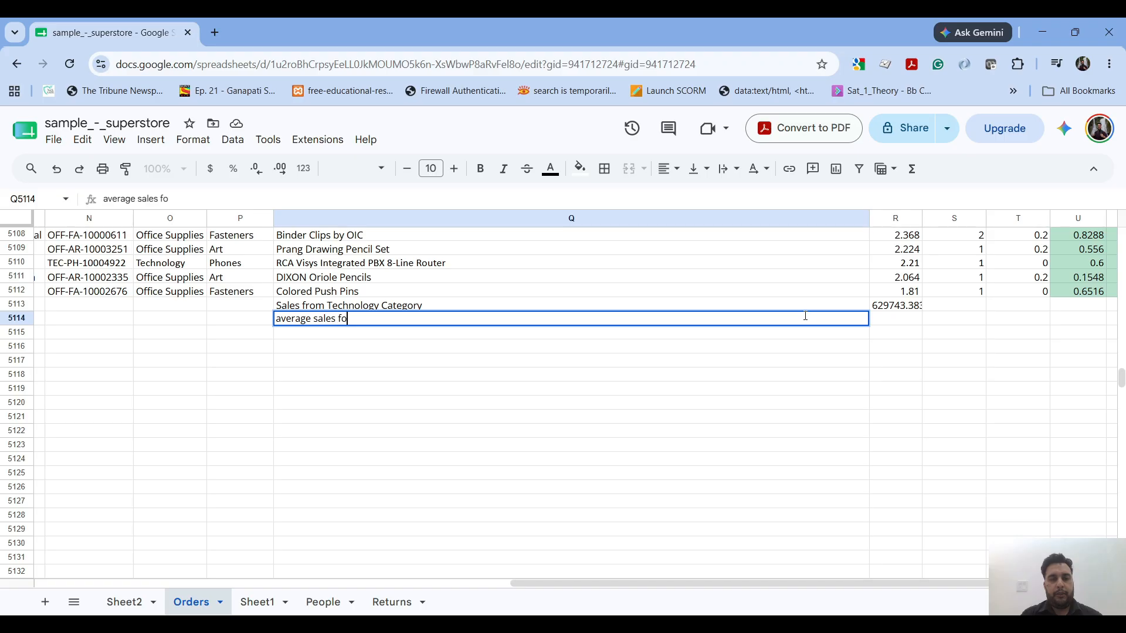
pyautogui.write('m machine')
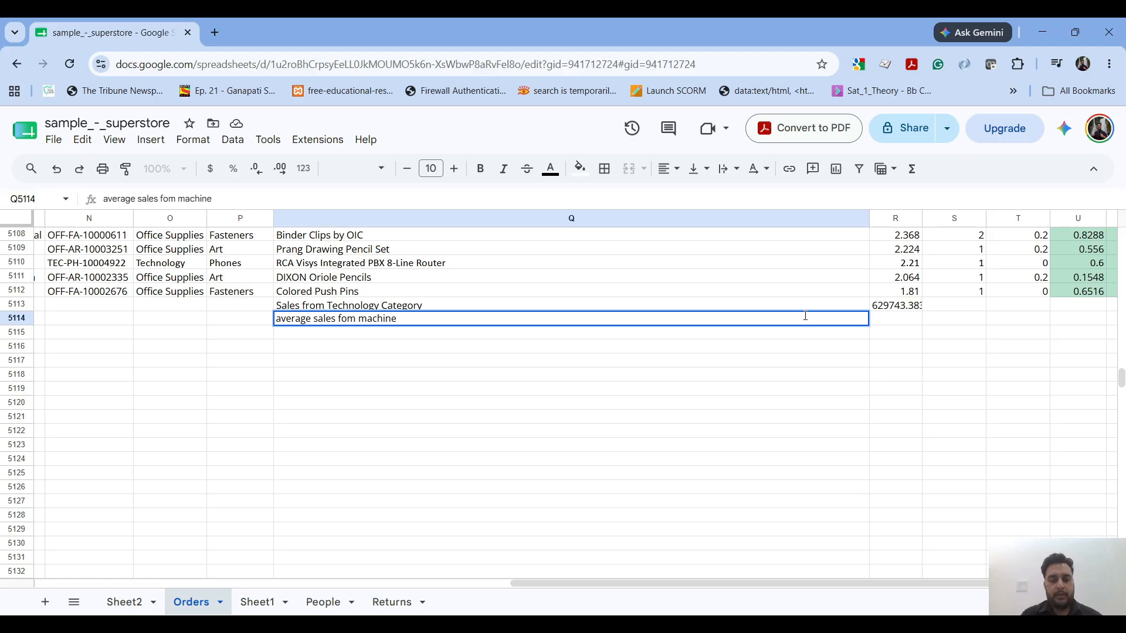
pyautogui.write(' sub category')
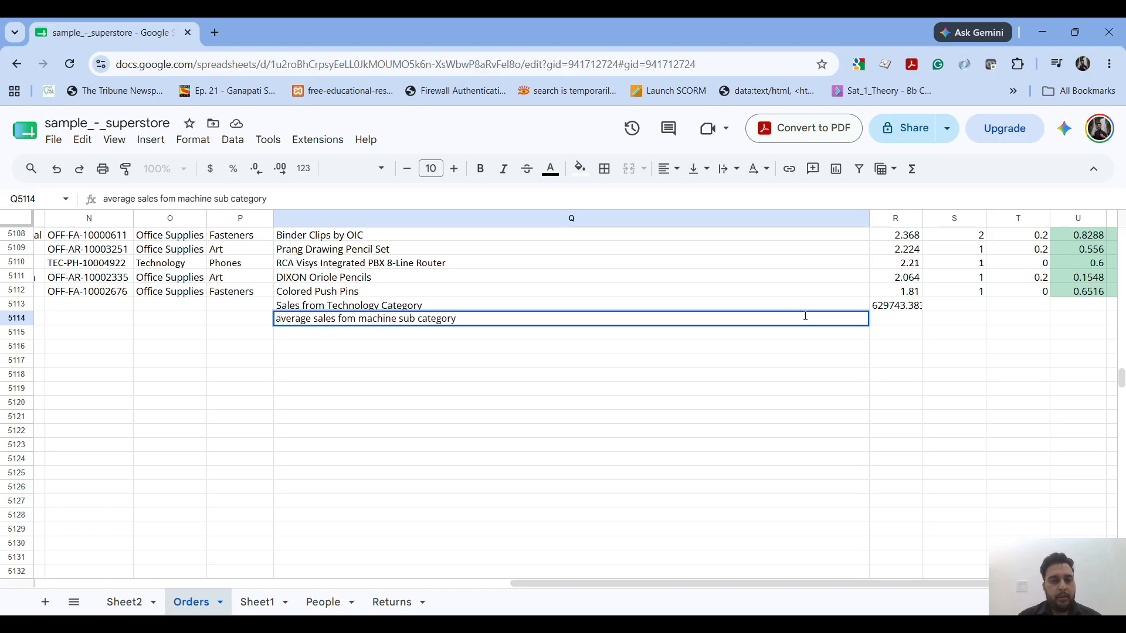
pyautogui.press('Tab')
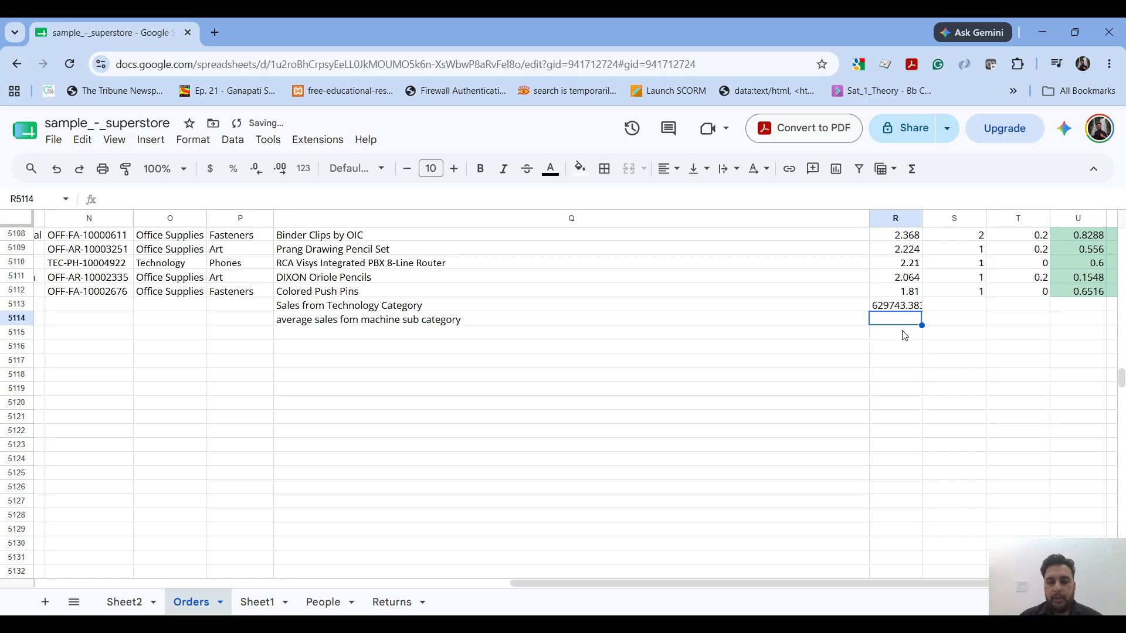
# - Start an AVERAGEIF formula in R5114 with the Sub-Category cells P2:P5112 as its criteria range
pyautogui.write('=')
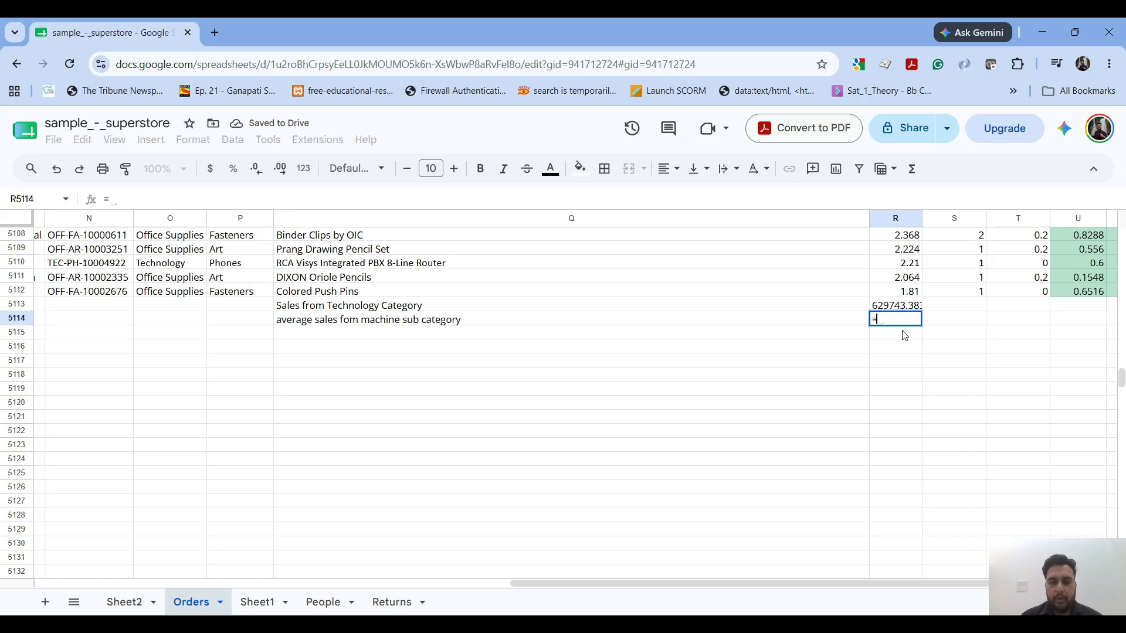
pyautogui.write('average')
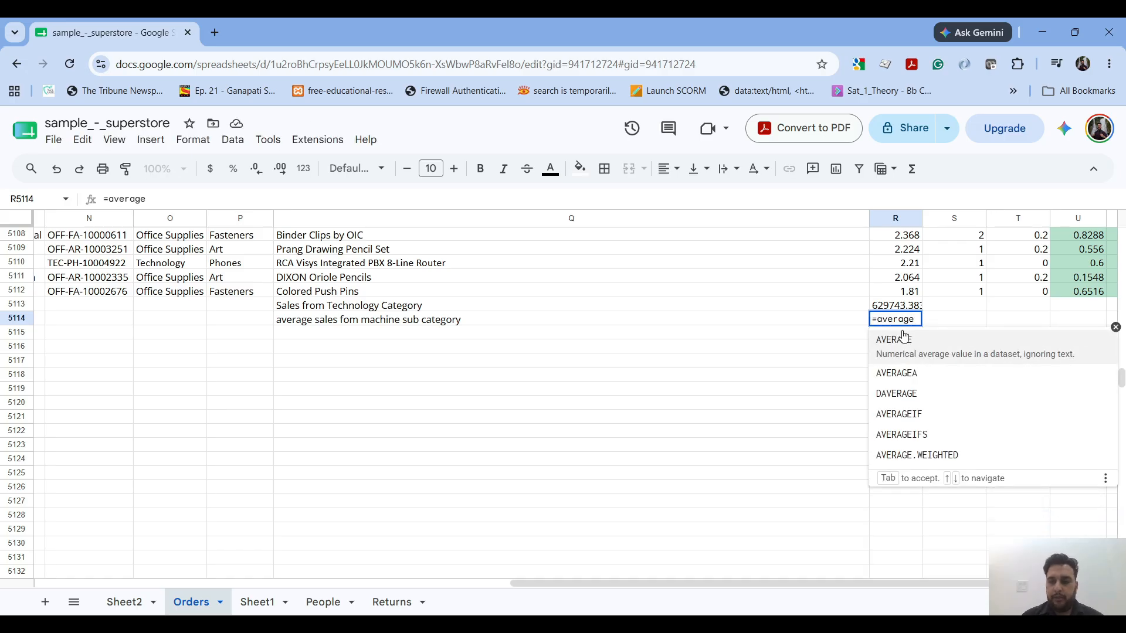
pyautogui.click(900, 421)
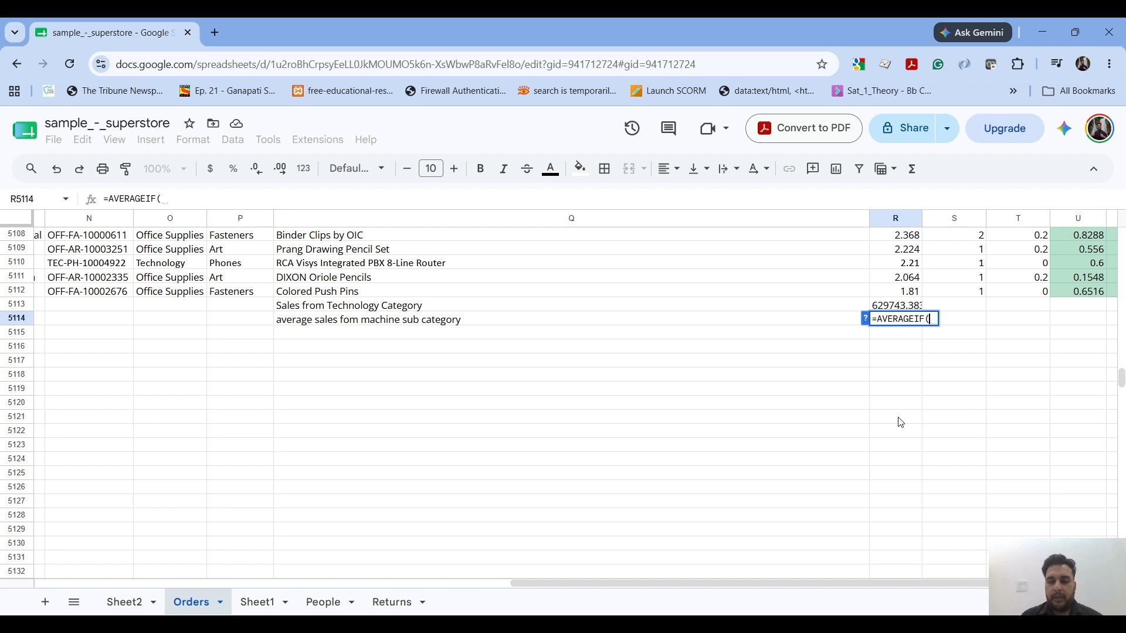
pyautogui.write('P2:P5')
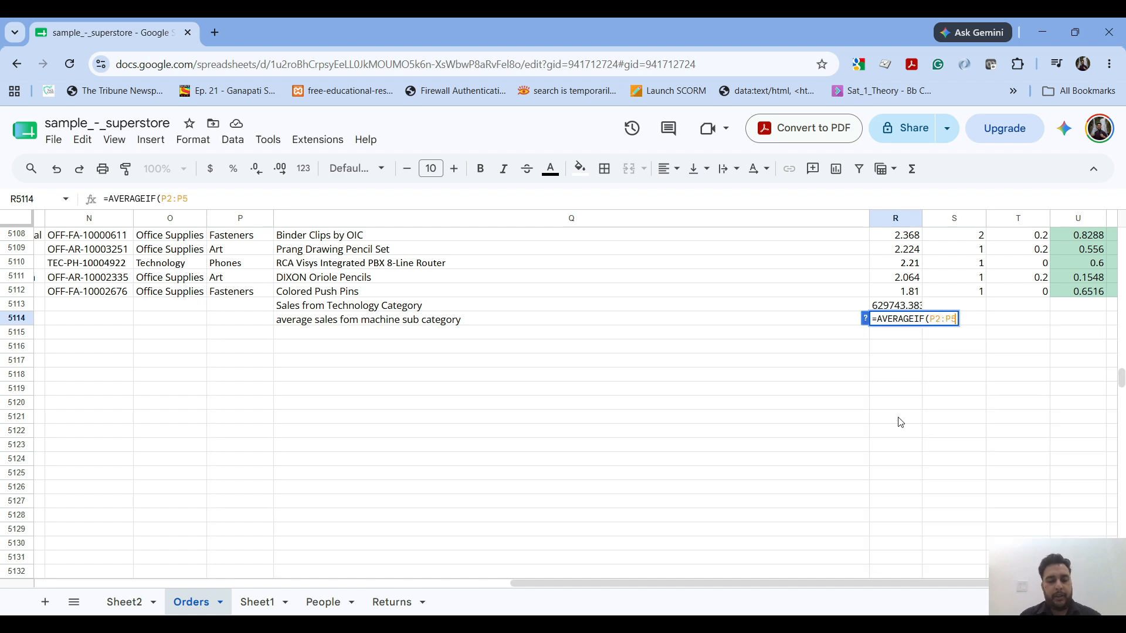
pyautogui.write('112.')
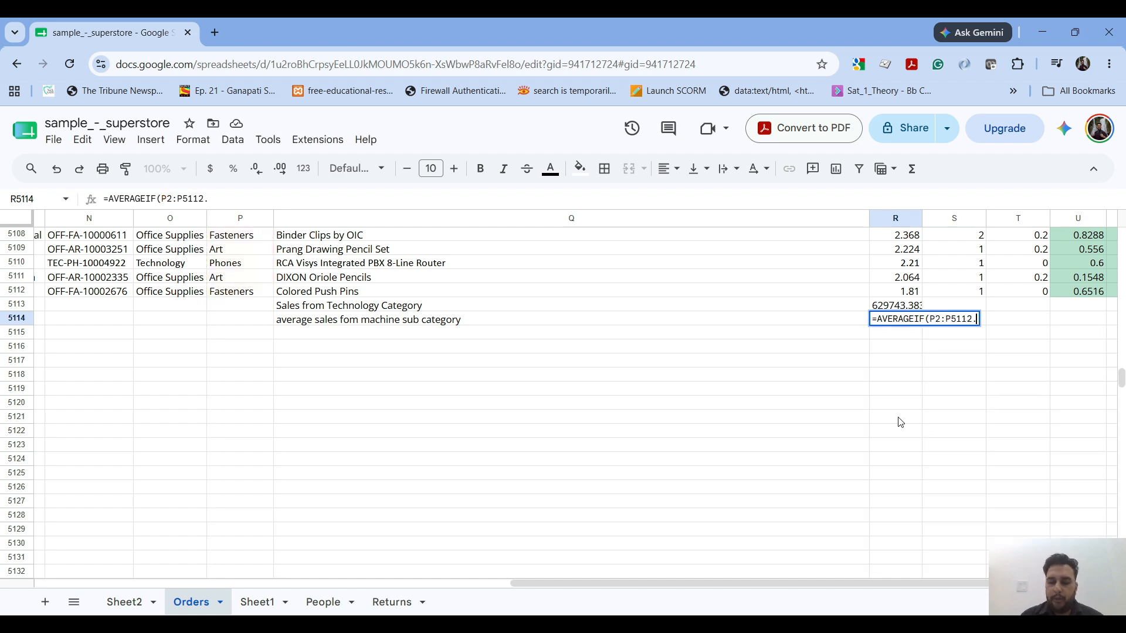
pyautogui.write('"Mc')
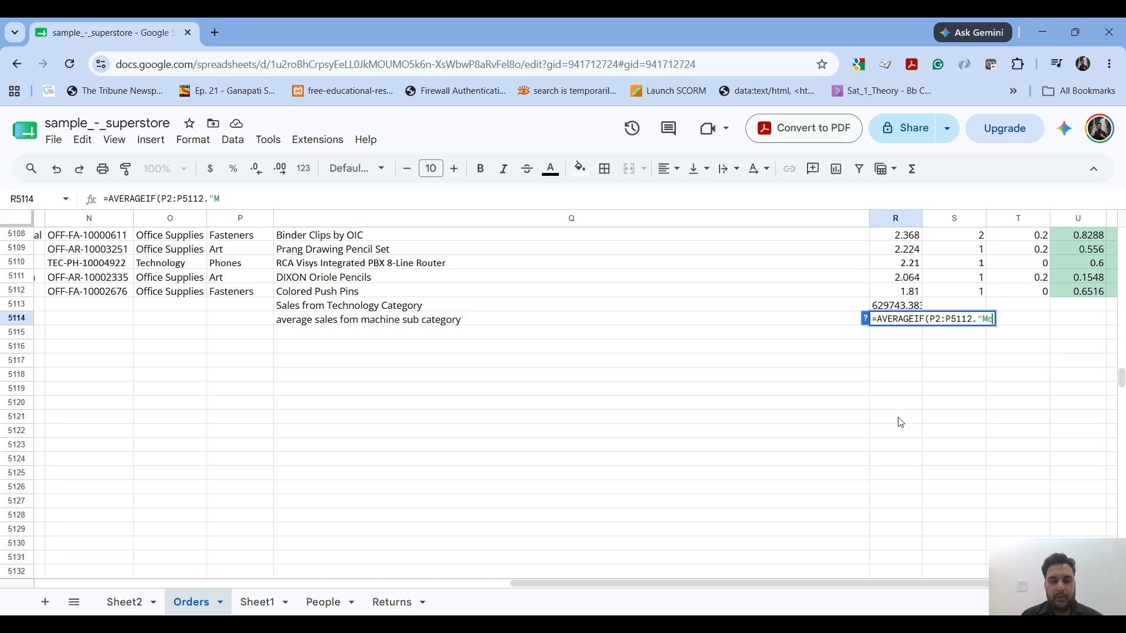
pyautogui.press('BackSpace')
pyautogui.write('achine')
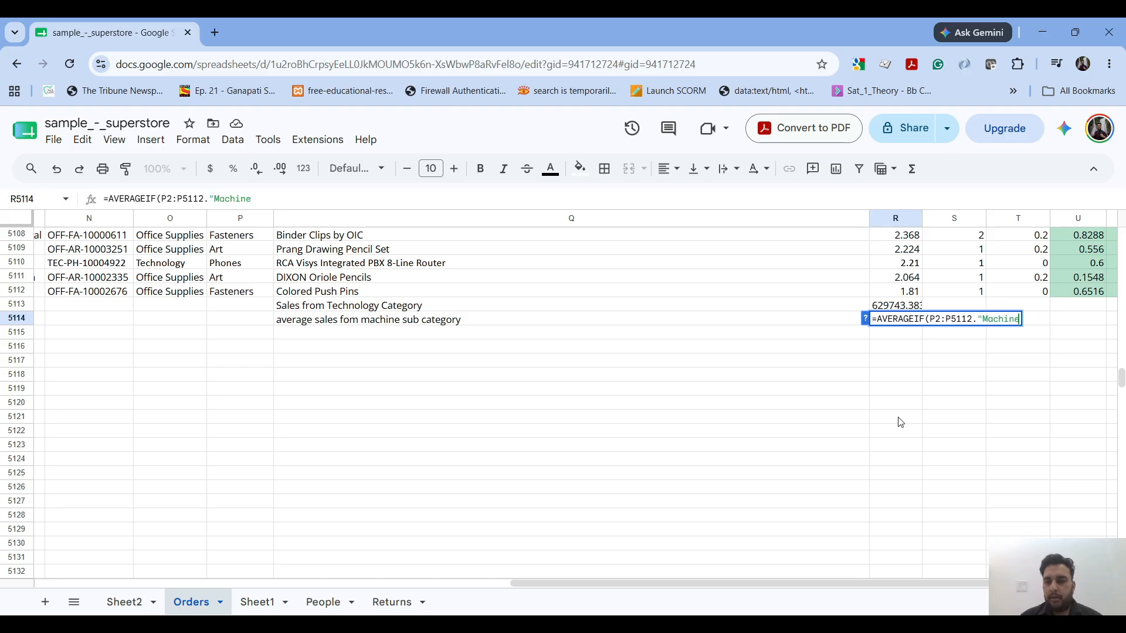
# - Add "Machines" as the AVERAGEIF criterion, checking its spelling against the Sub-Category column
pyautogui.moveTo(1121, 378); pyautogui.dragTo(1120, 238)
pyautogui.write('s')
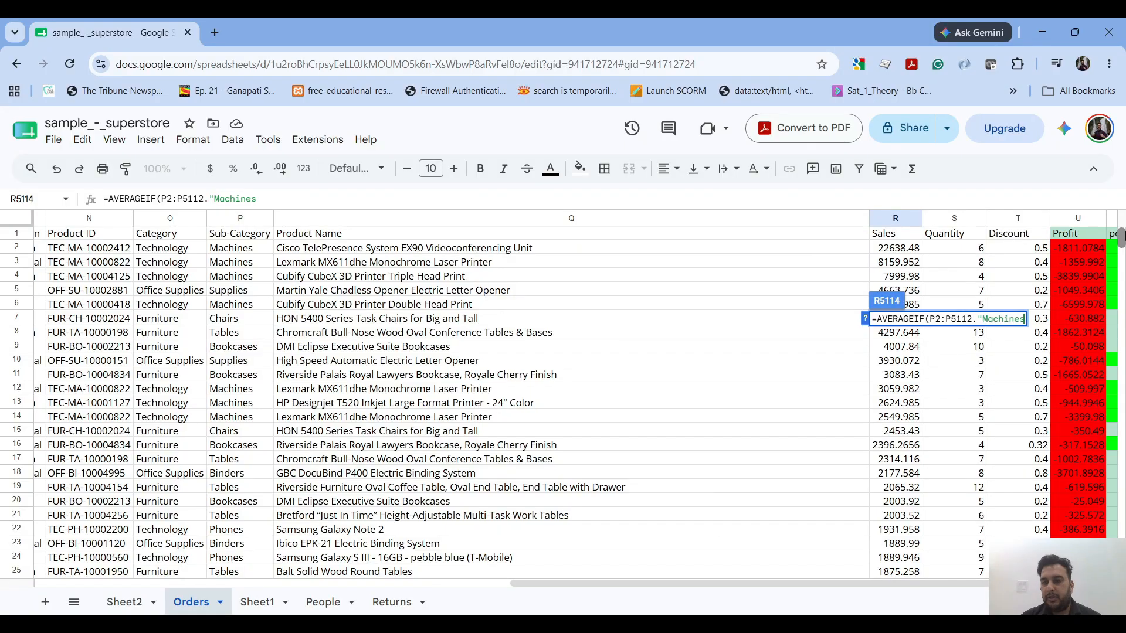
pyautogui.write('"')
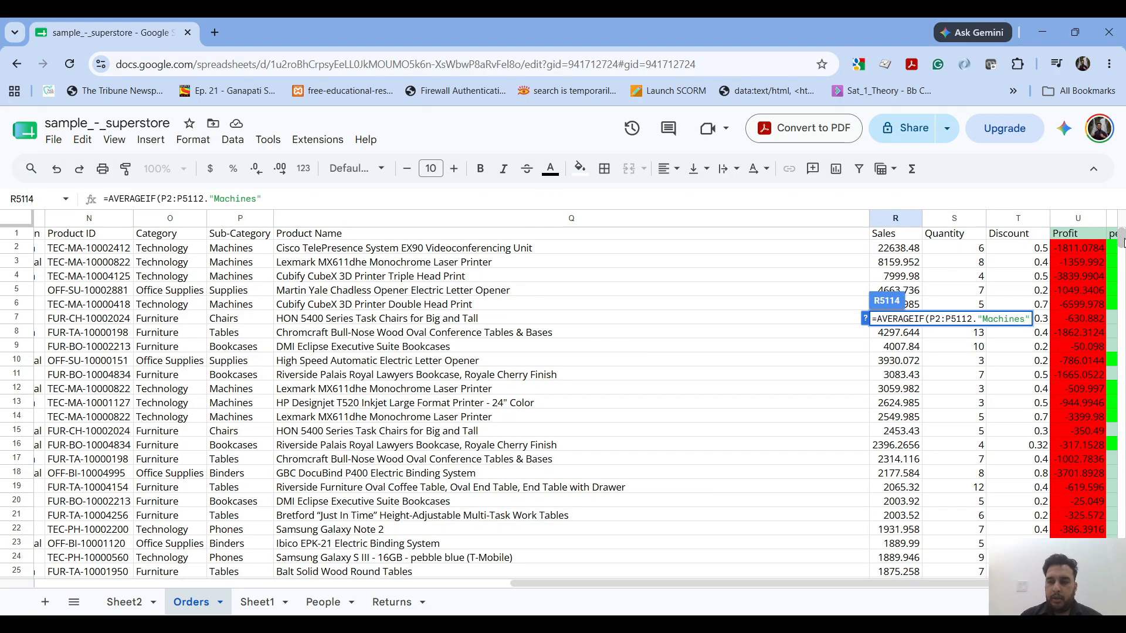
pyautogui.write(',R2')
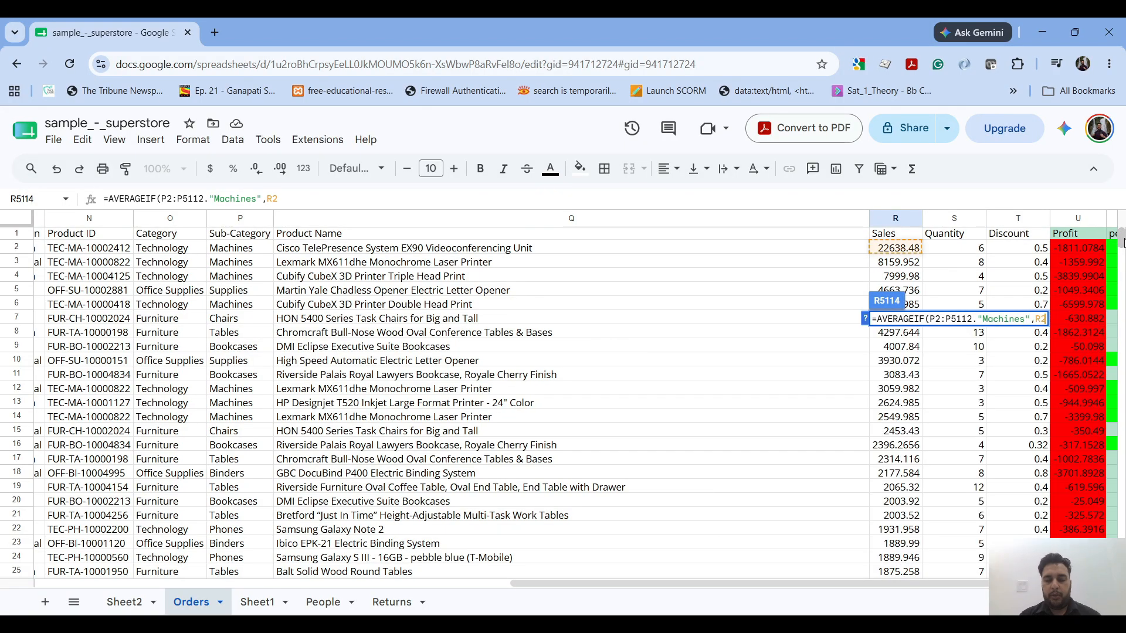
pyautogui.write(':R5112')
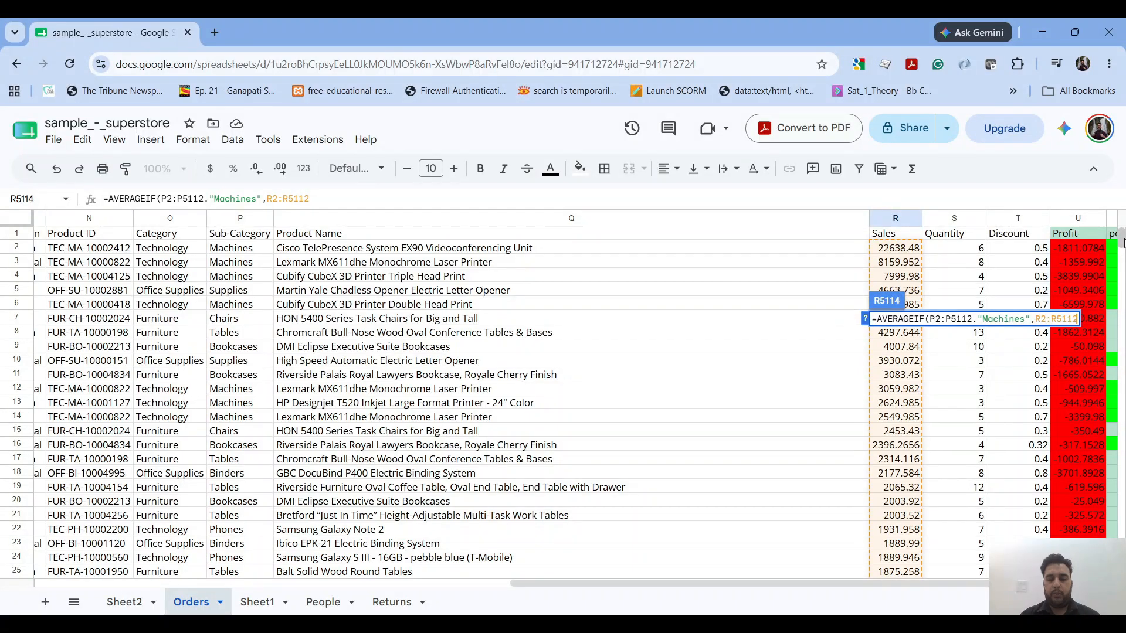
# - Complete the AVERAGEIF formula with the Sales cells R2:R5112 as the average range, and return to the summary rows
pyautogui.press('Return')
pyautogui.scroll(-2, 1020, 448)
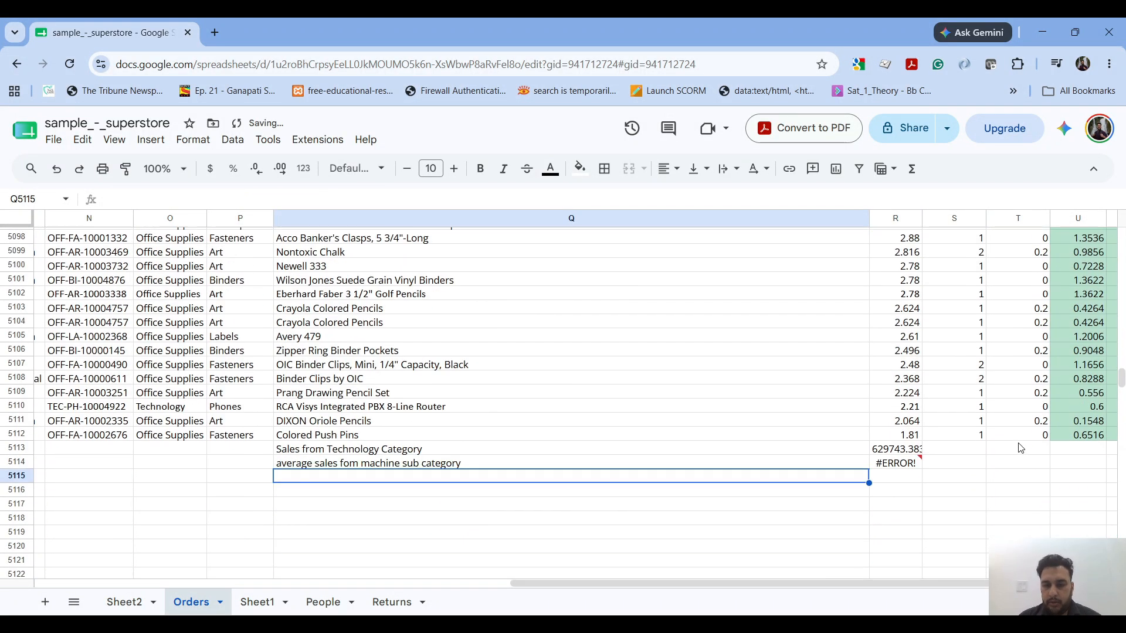
# - Correct R5114 to =AVERAGEIF(P2:P5112,"Machines",R2:R5112) by replacing the period with a comma, and fit column R's width to its contents
pyautogui.doubleClick(908, 461)
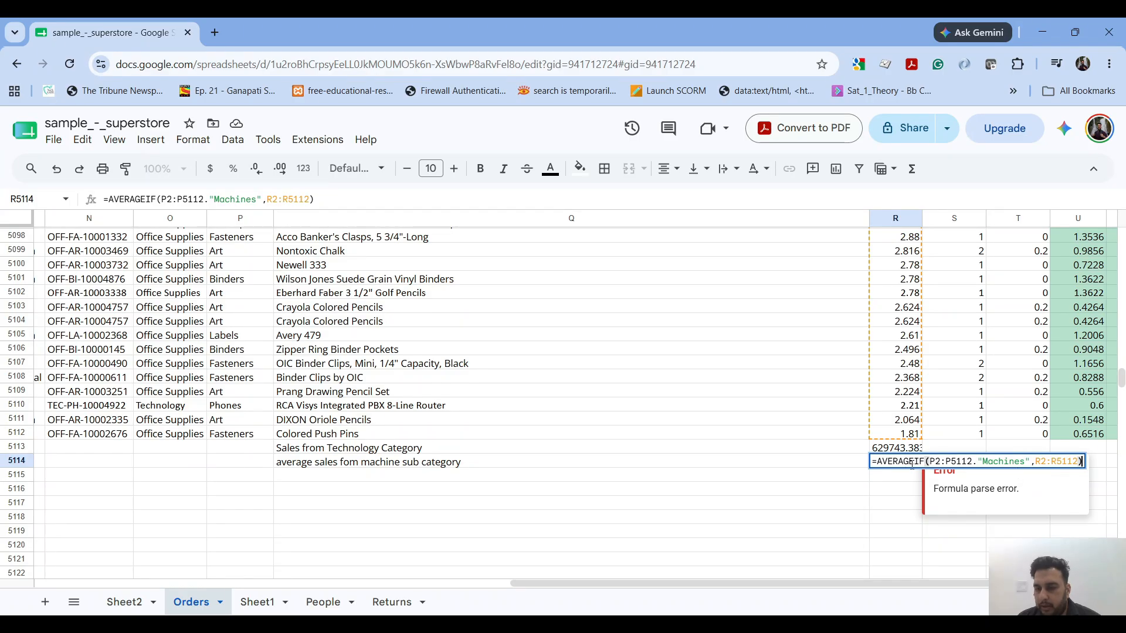
pyautogui.click(978, 462)
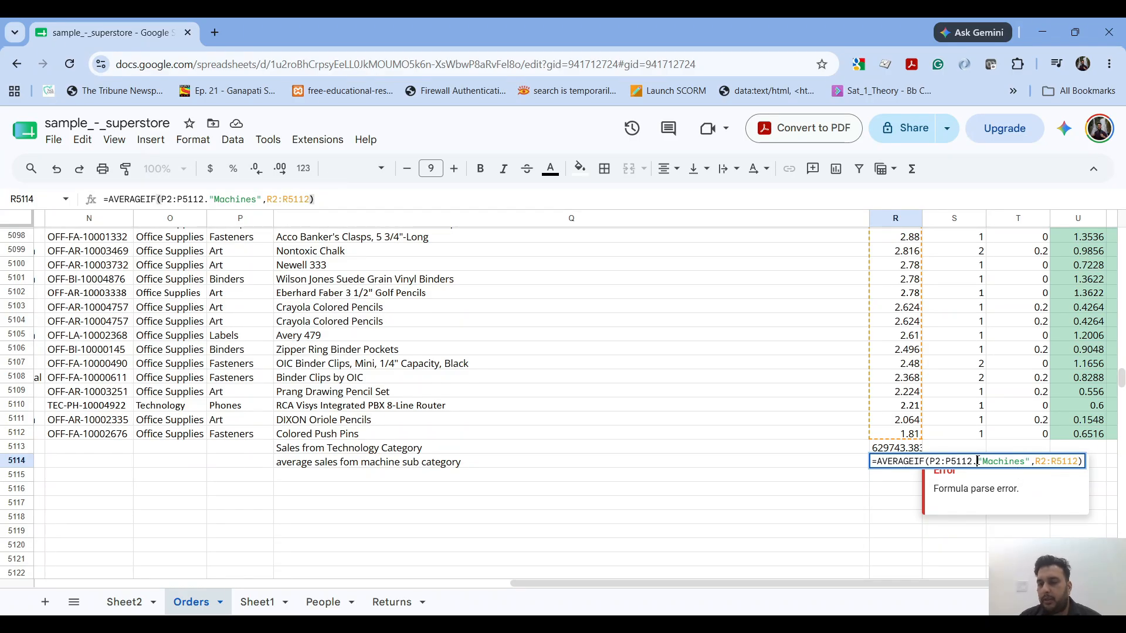
pyautogui.press('BackSpace')
pyautogui.write(',')
pyautogui.press('Return')
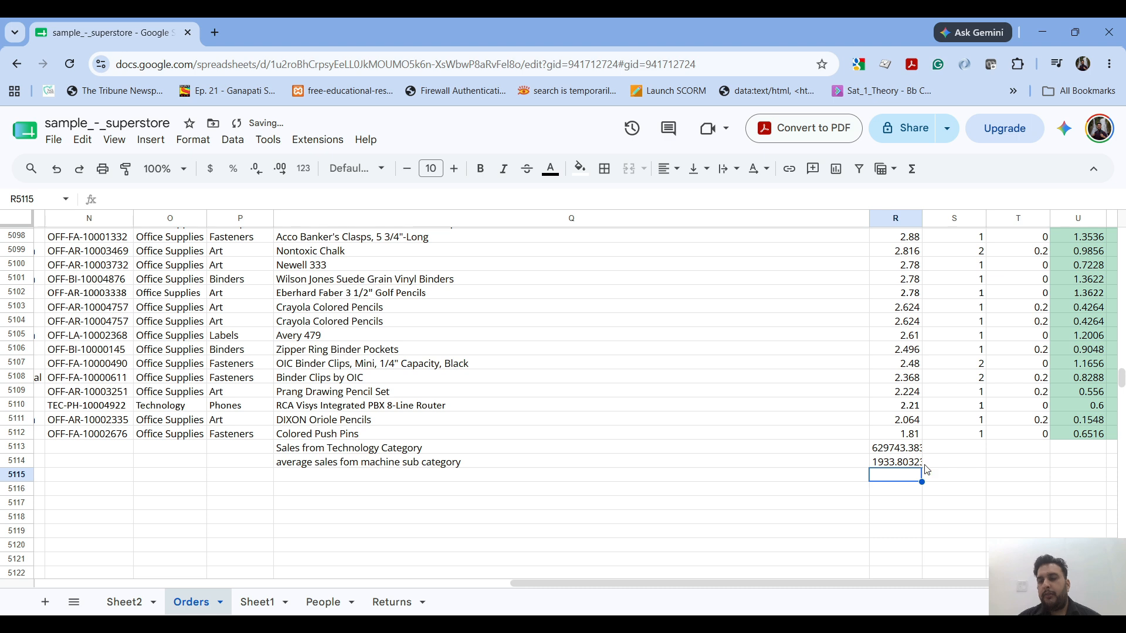
pyautogui.doubleClick(923, 218)
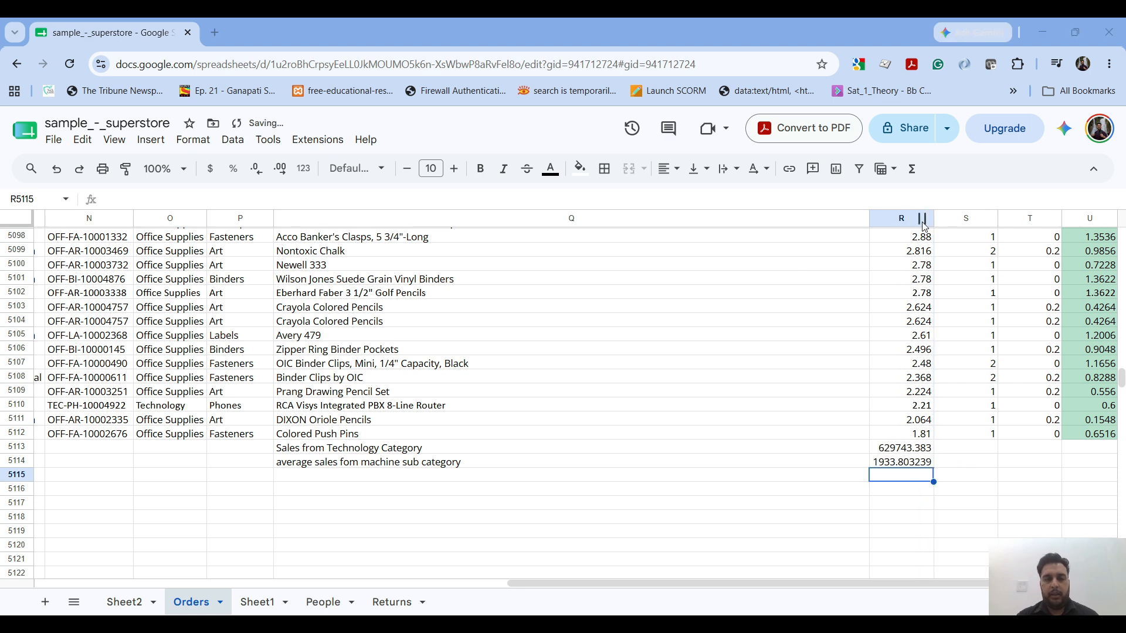